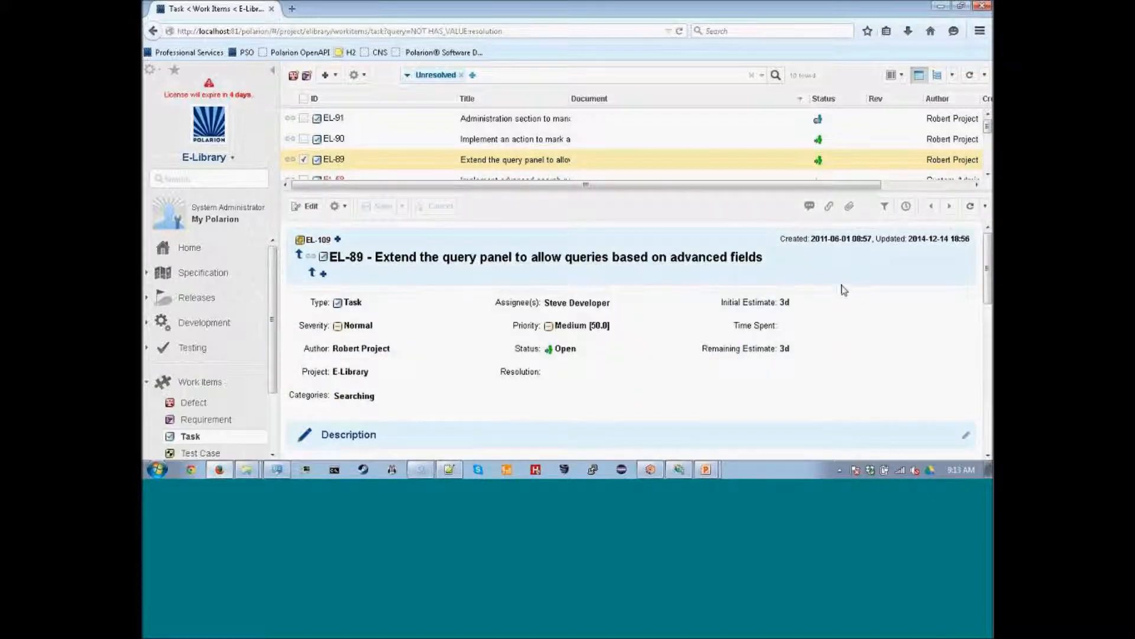
Start adding a linked revision to task EL-89 from the PlasticSCM repository.
scroll(818, 279, down, 3)
scroll(810, 279, up, 2)
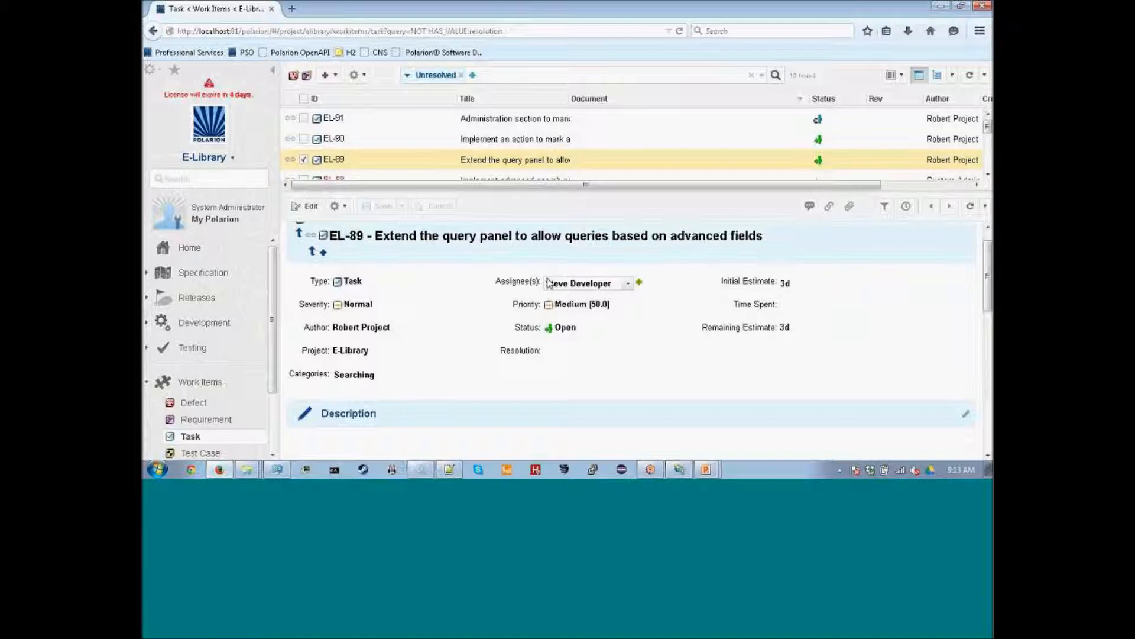
scroll(652, 355, down, 1)
scroll(652, 356, up, 1)
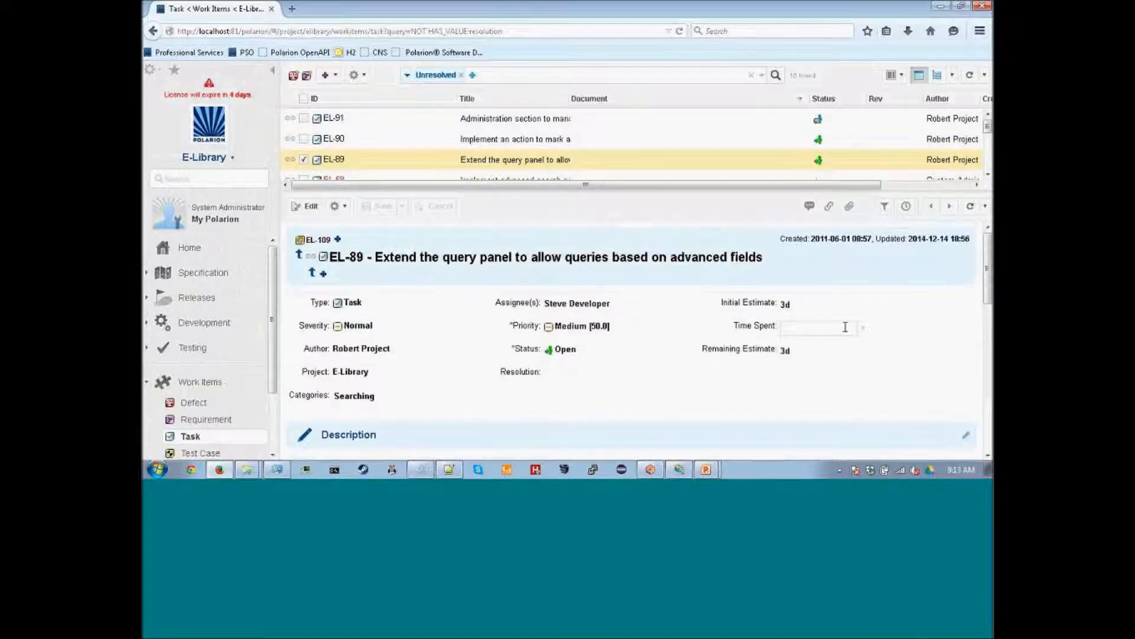
scroll(760, 304, down, 3)
scroll(751, 303, up, 3)
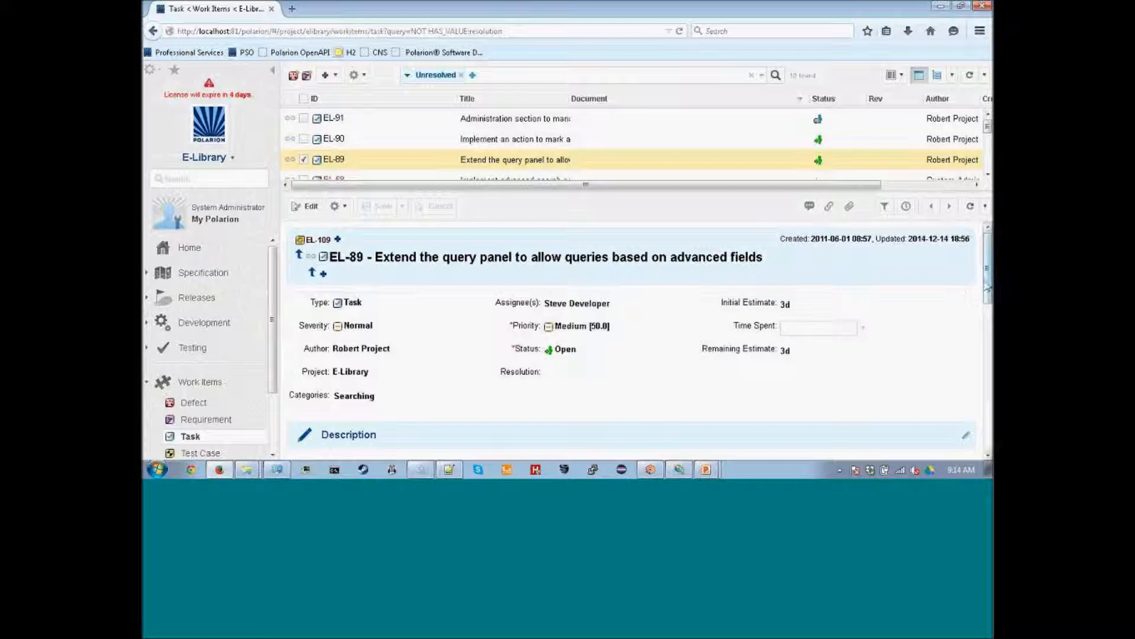
drag(987, 291, 990, 435)
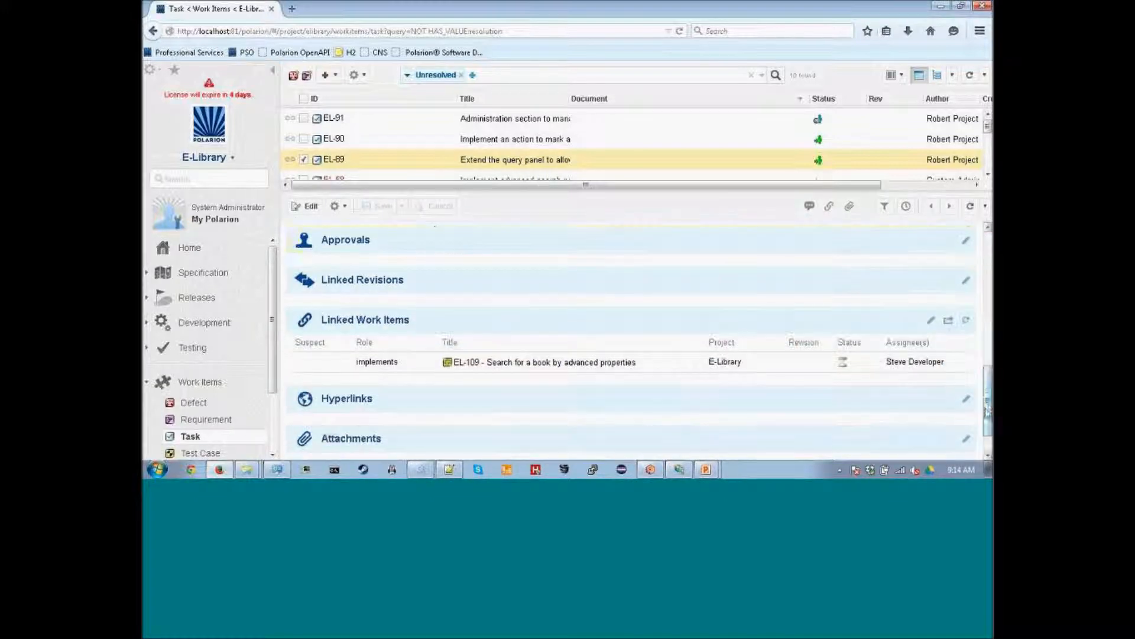
click(458, 281)
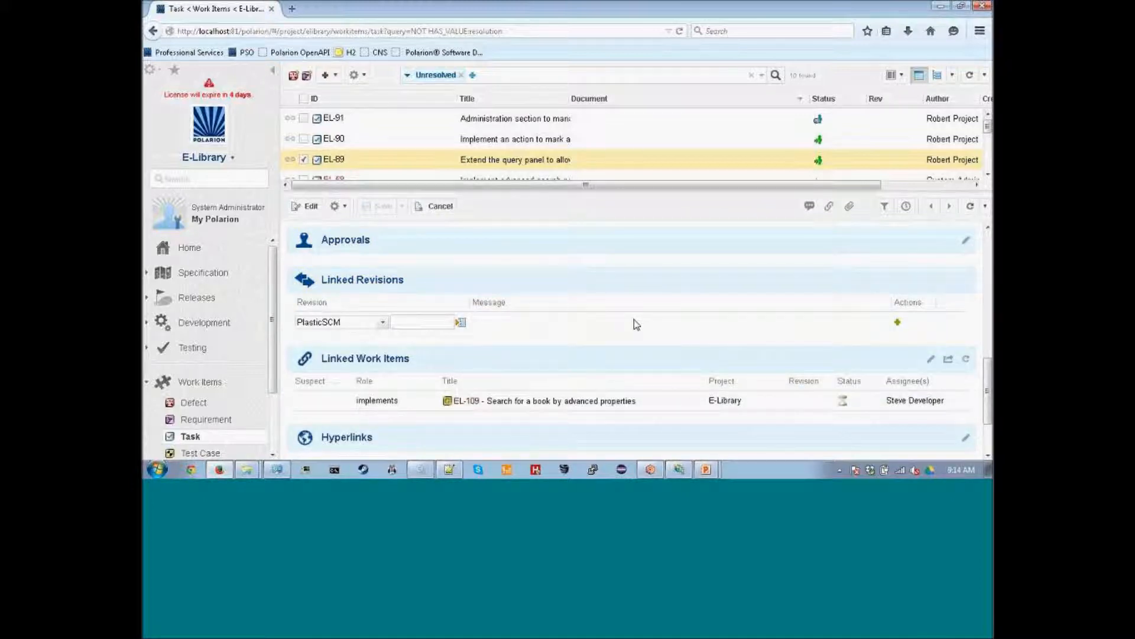
click(382, 322)
click(360, 338)
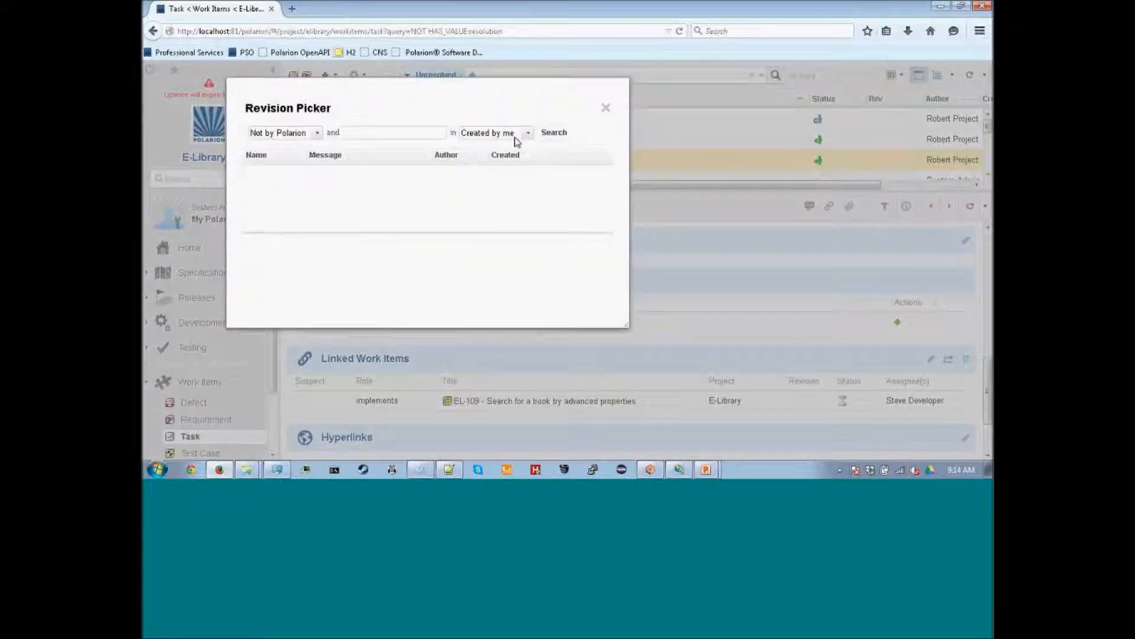
Search revisions from all authors and pick revision 2 (message EL-91).
click(525, 135)
click(469, 148)
click(549, 133)
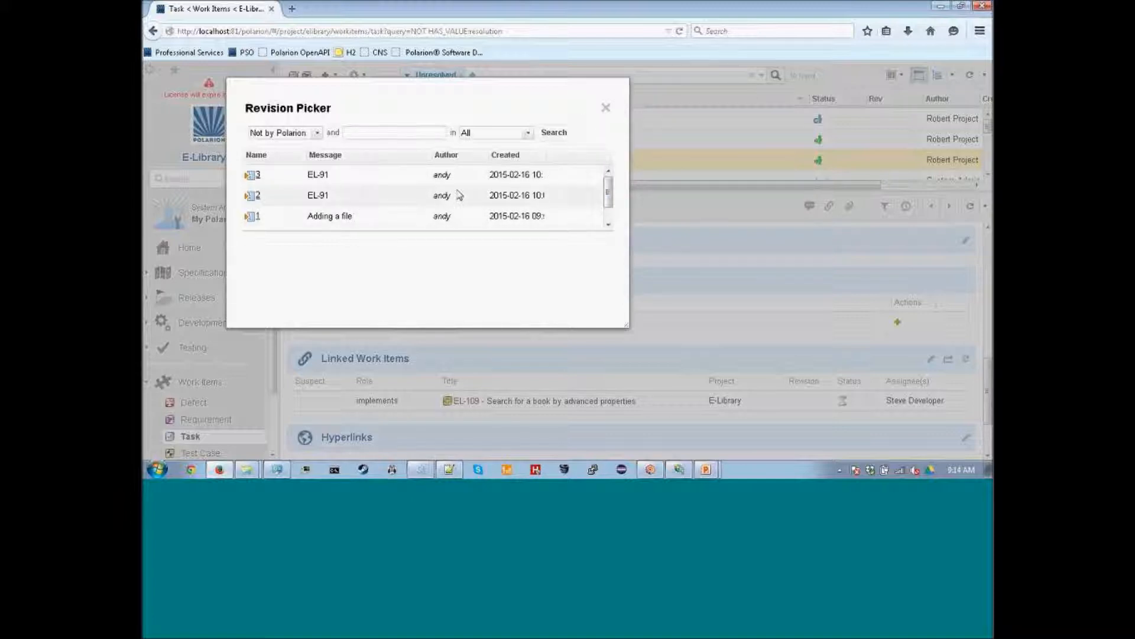
click(258, 201)
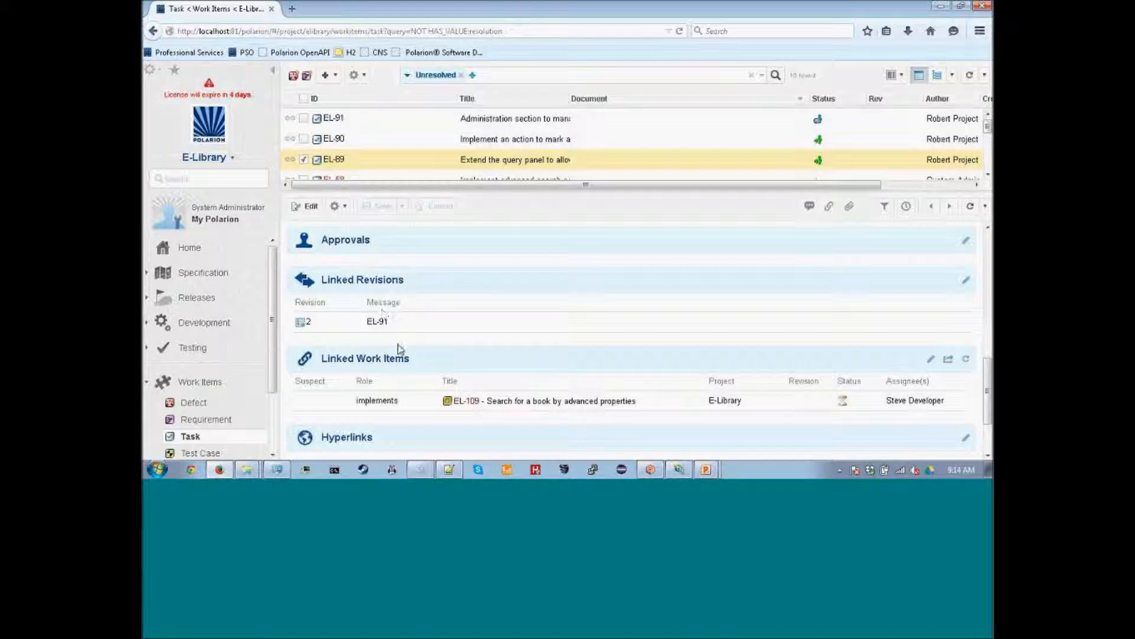
Open linked revision 2 in the Plastic SCM web view.
drag(367, 323, 405, 329)
click(413, 324)
click(311, 324)
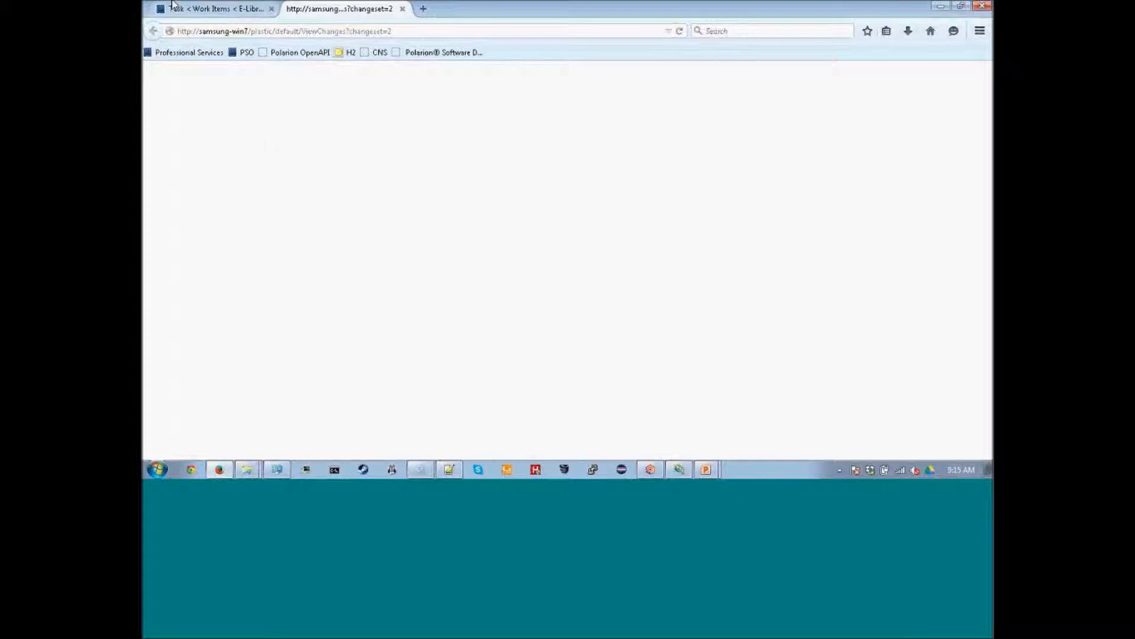
Reload the Plastic SCM changeset 2 page from its address bar.
click(673, 469)
click(478, 376)
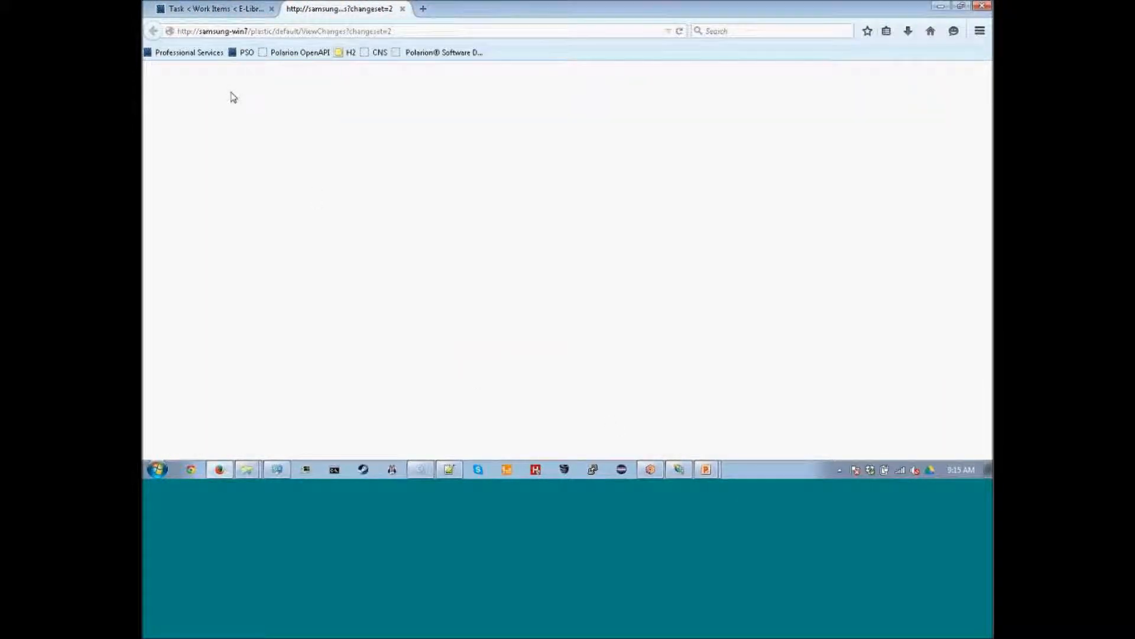
click(407, 31)
key(Return)
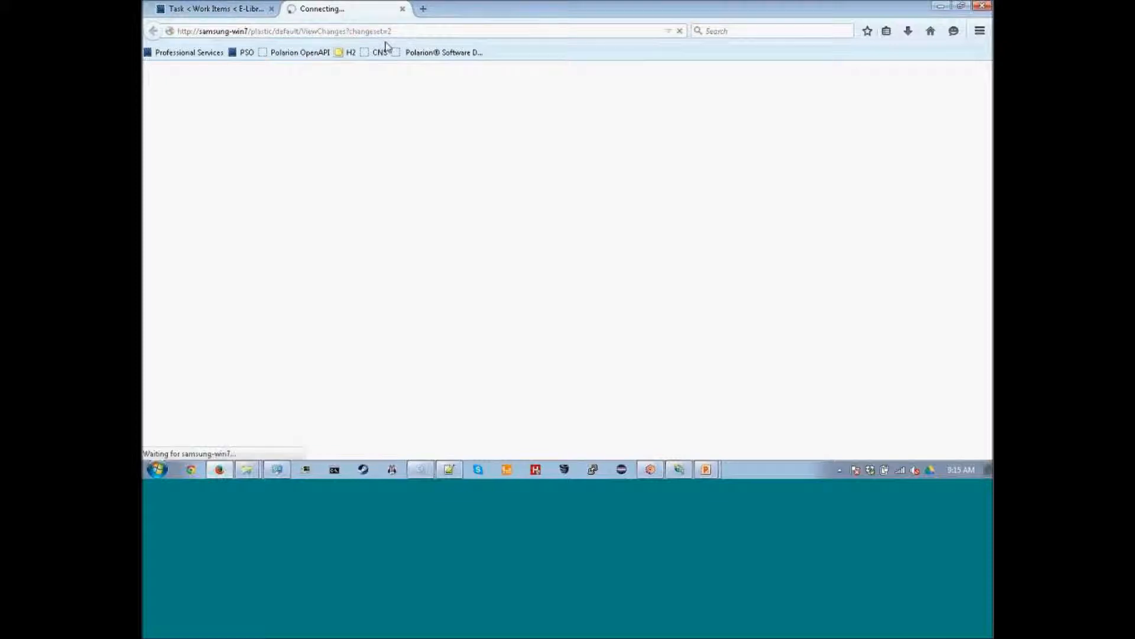
Review the Changes on Changeset 2 page, then go back to task EL-89.
click(238, 9)
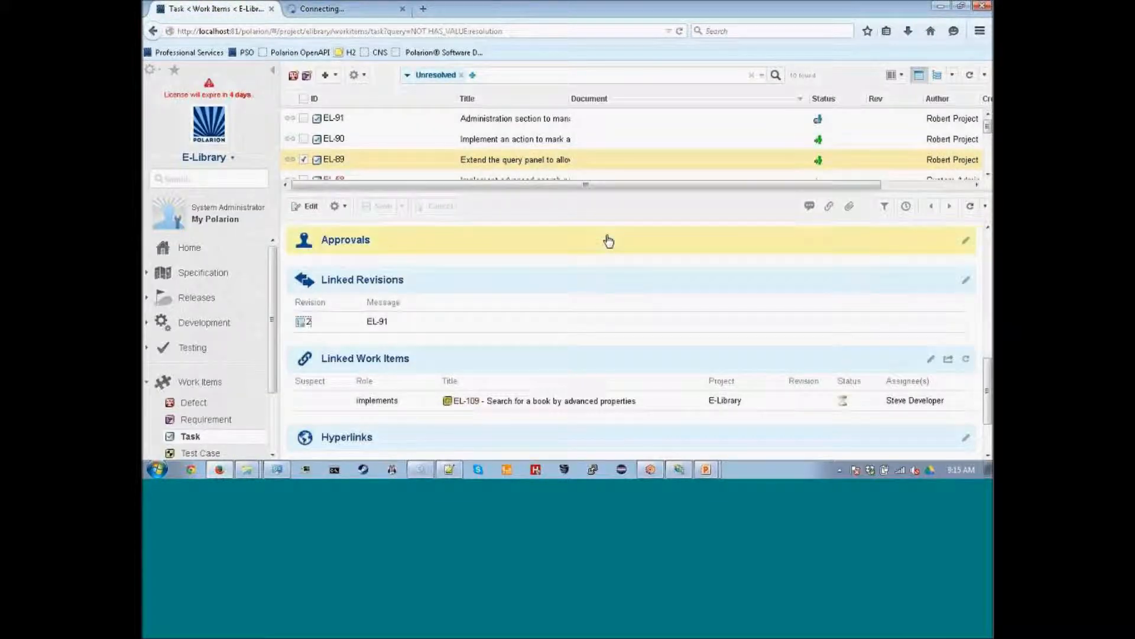
click(328, 8)
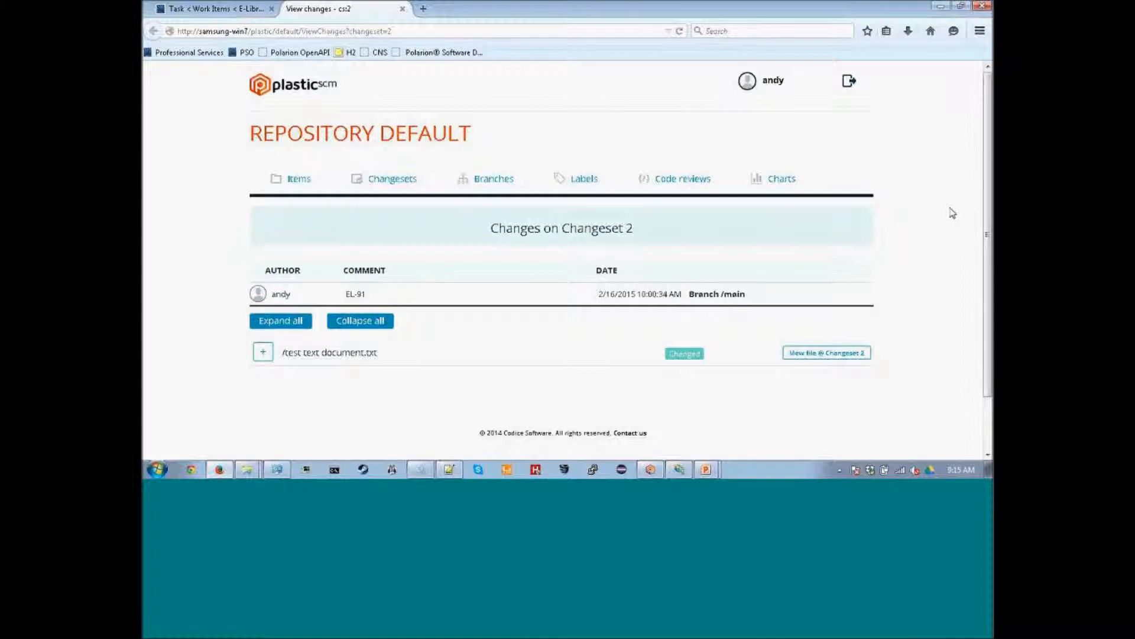
click(194, 12)
scroll(627, 301, up, 10)
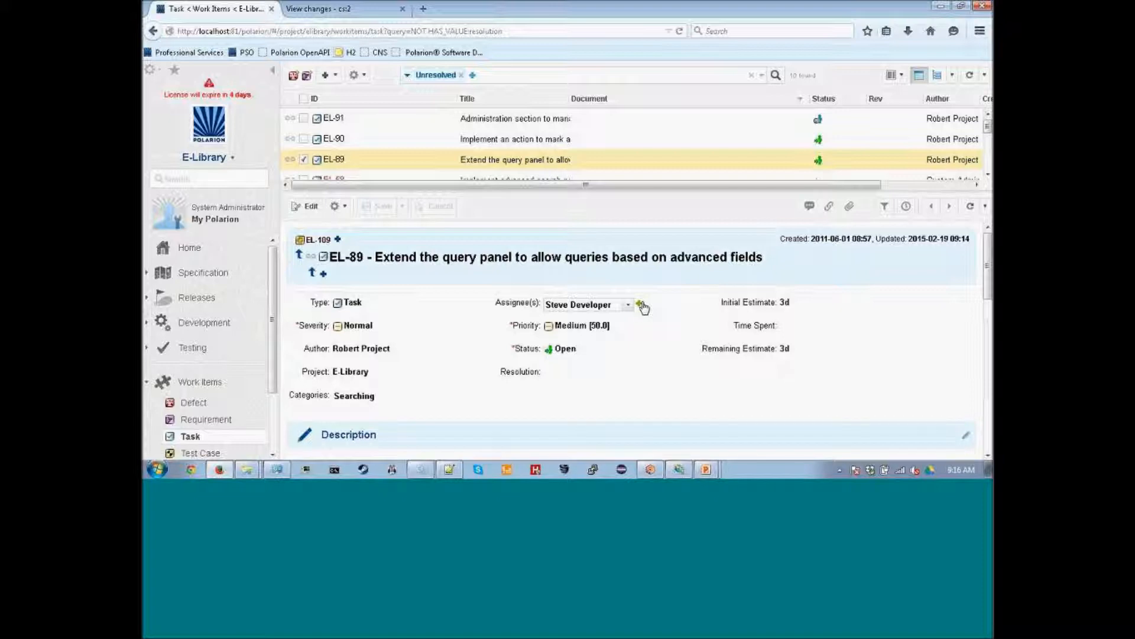
Open task EL-90, then bring the Plastic SCM client and test text document.txt forward.
scroll(438, 379, down, 10)
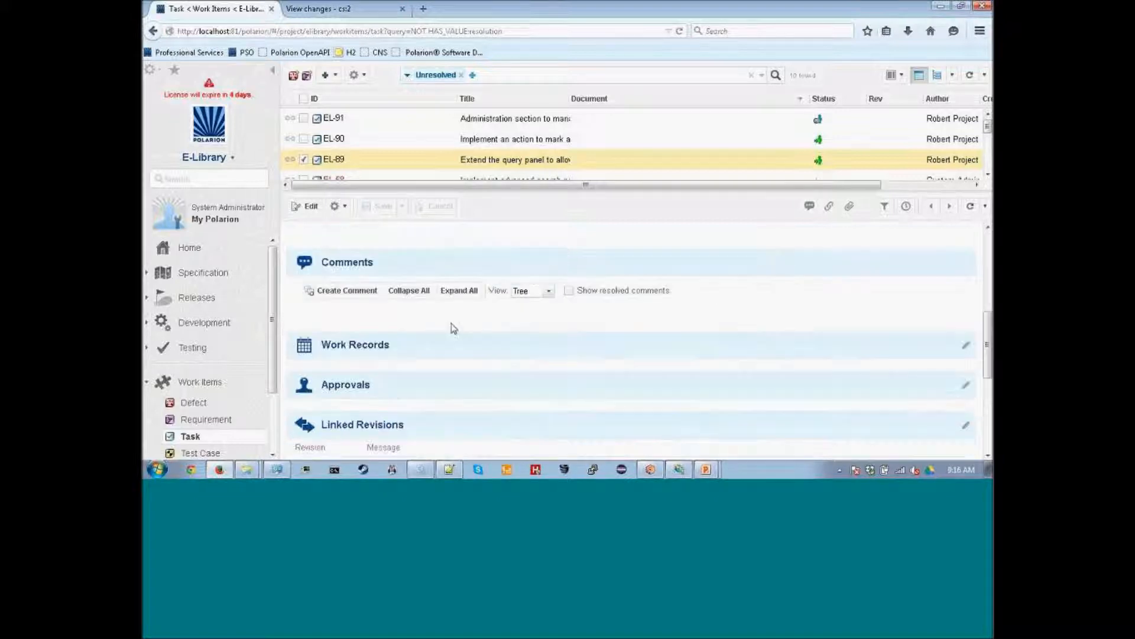
scroll(458, 390, up, 10)
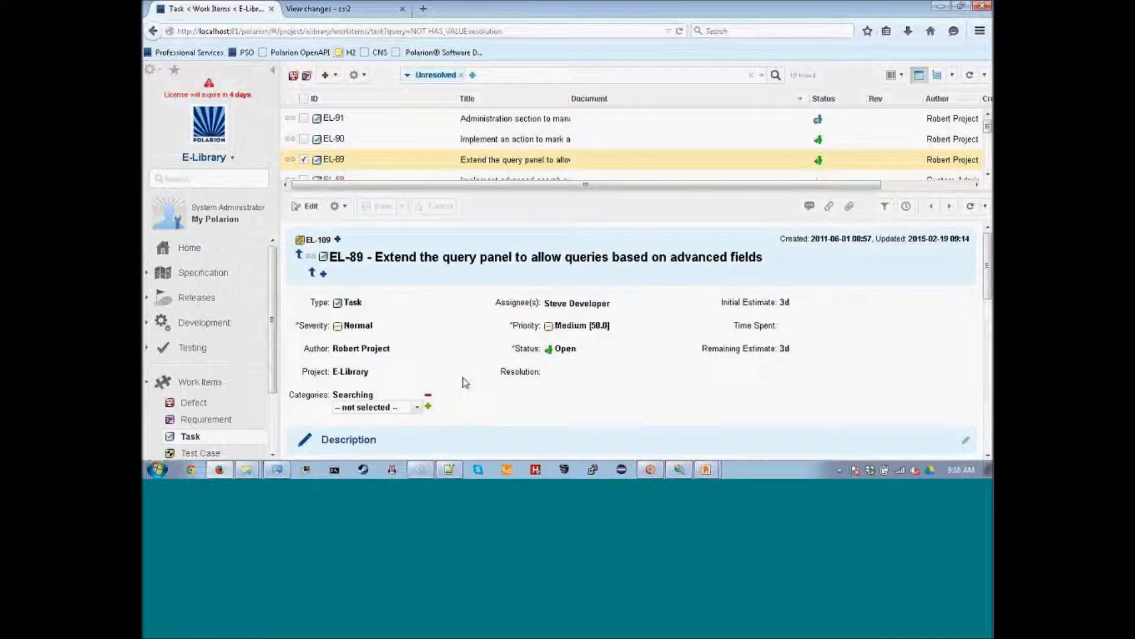
click(393, 142)
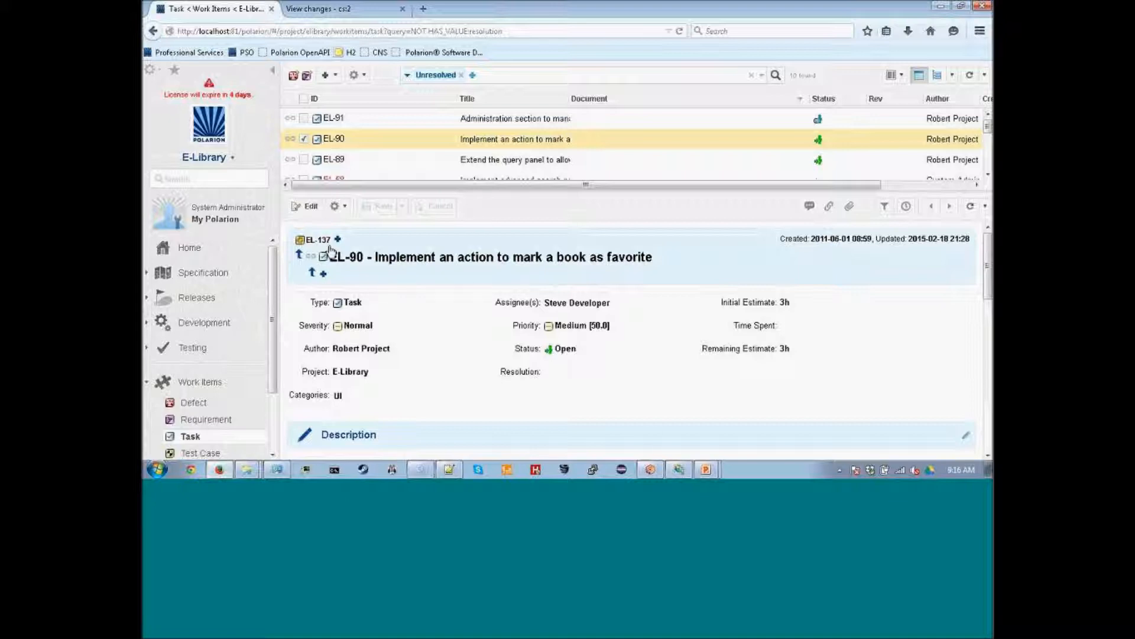
click(651, 469)
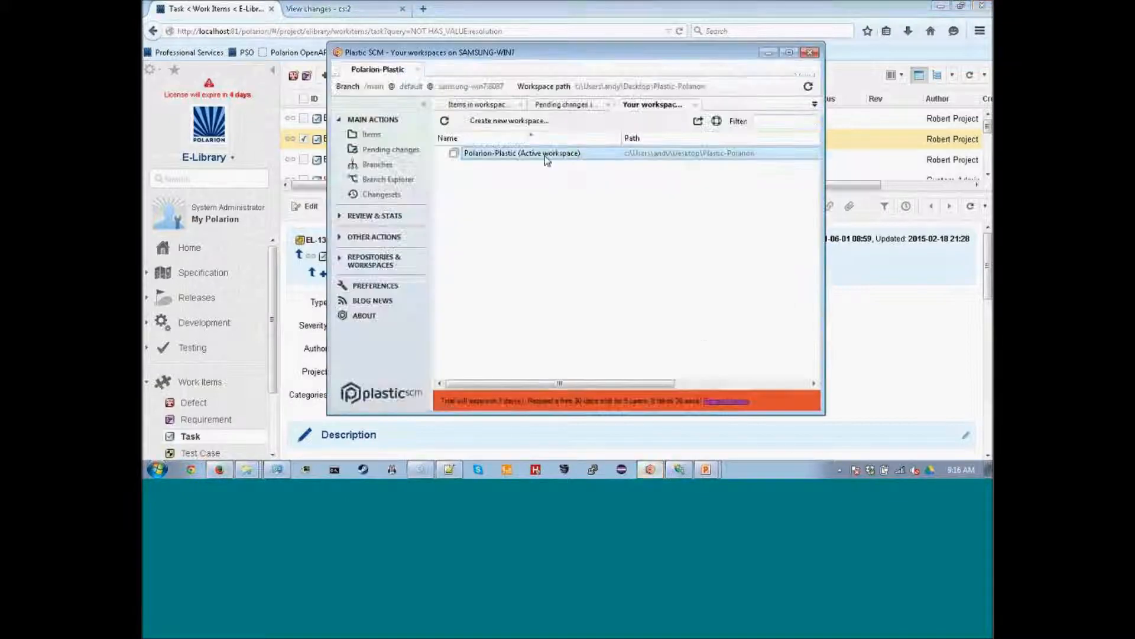
click(449, 470)
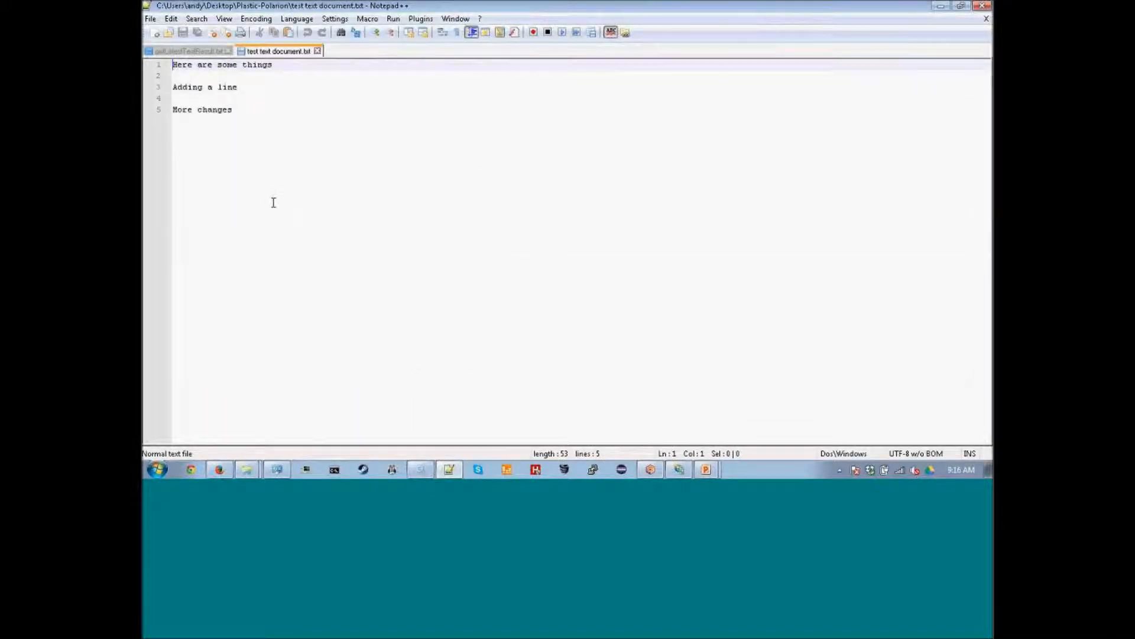
Add the line 'Implemented something' after More changes in test text document.txt.
click(484, 179)
key(Return)
key(Return)
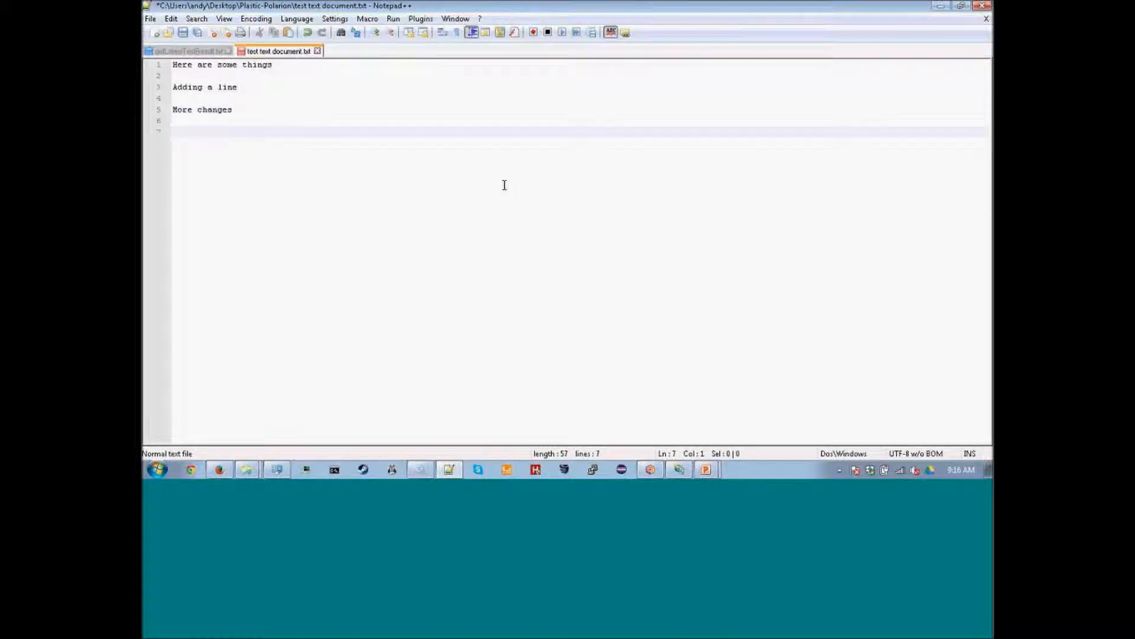
text(Implemented something)
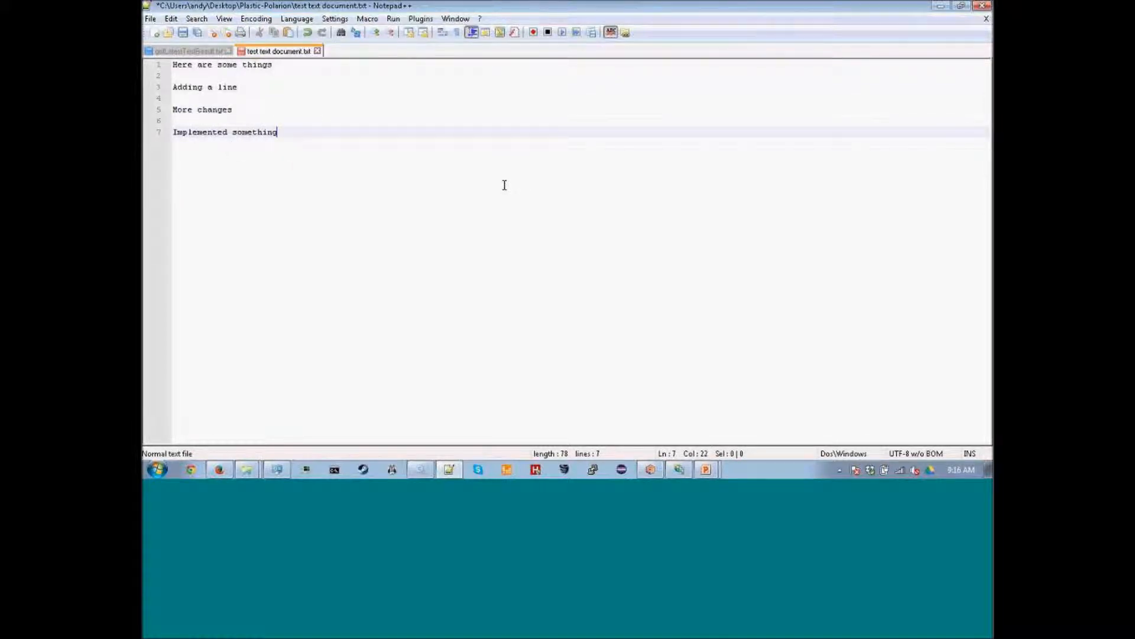
Add the comment '## This section will add additional features' to getLatestTestResult.txt.
click(184, 51)
click(406, 129)
key(Return)
key(Return)
key(Up)
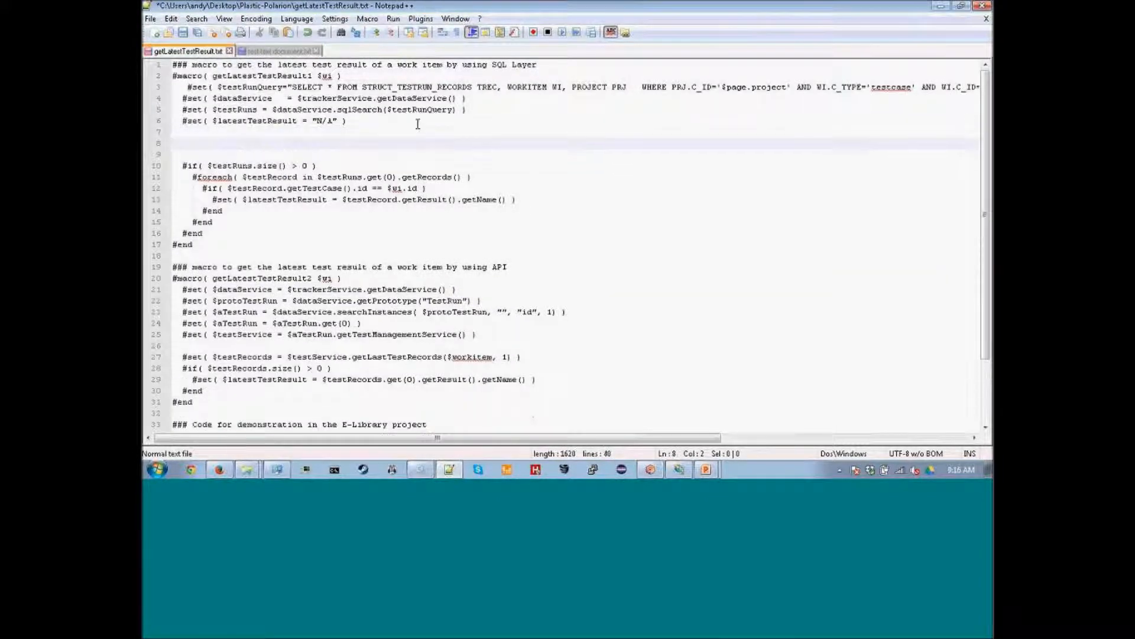
text(## This section will a)
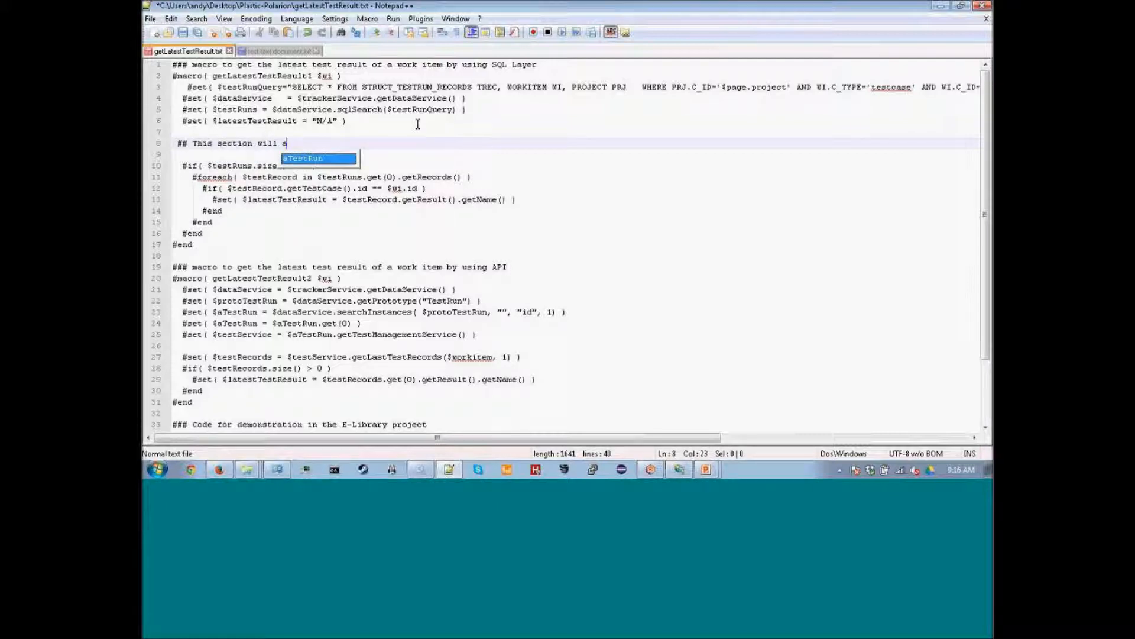
text(dd adition)
key(BackSpace)
key(BackSpace)
key(BackSpace)
key(BackSpace)
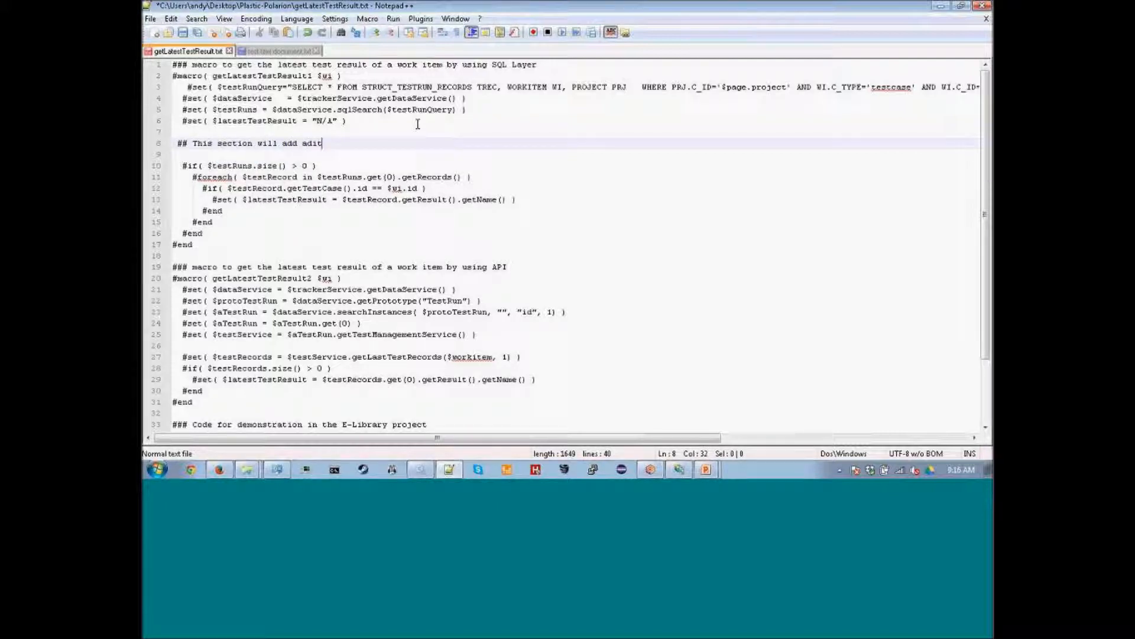
key(BackSpace)
text(dition)
text(features)
click(279, 52)
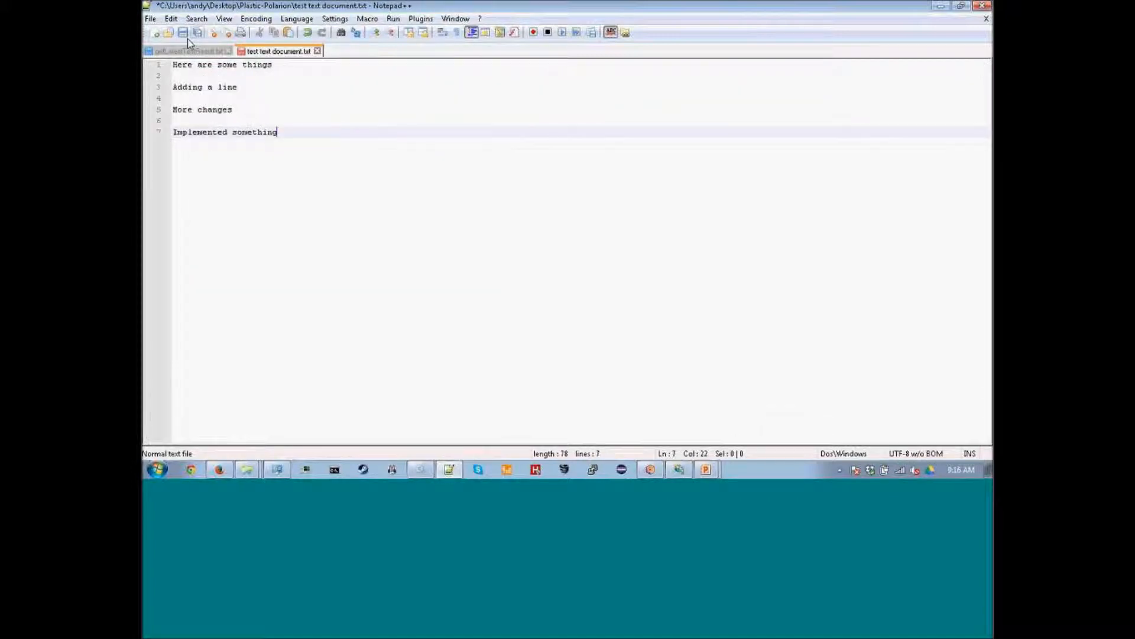
click(651, 469)
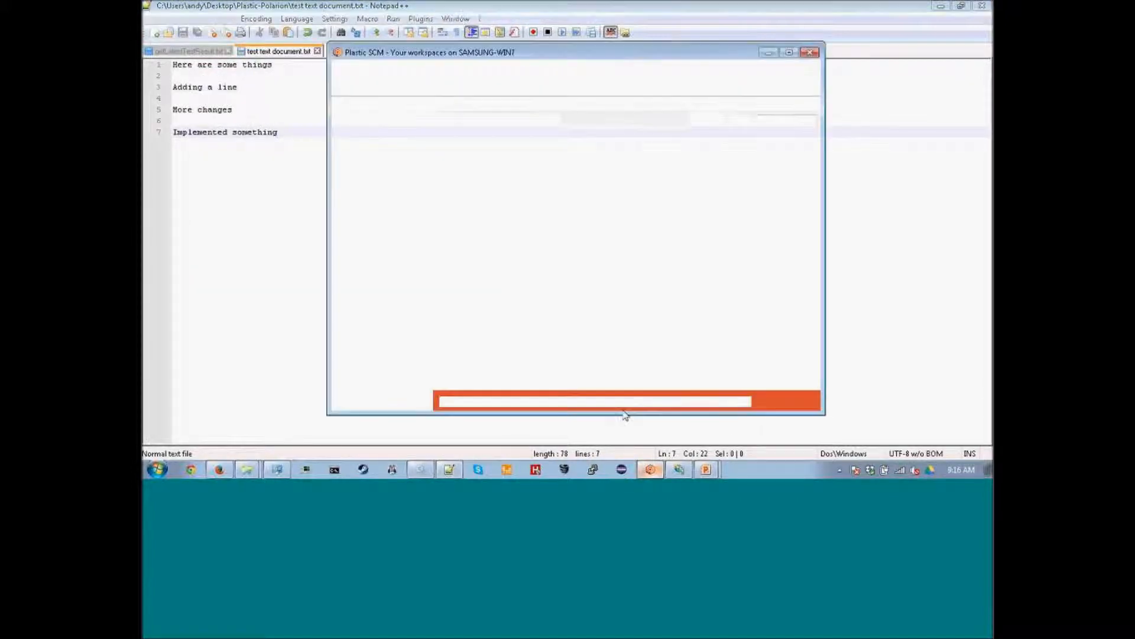
Refresh the pending changes and include getLatestTestResult.txt in the check-in.
click(575, 106)
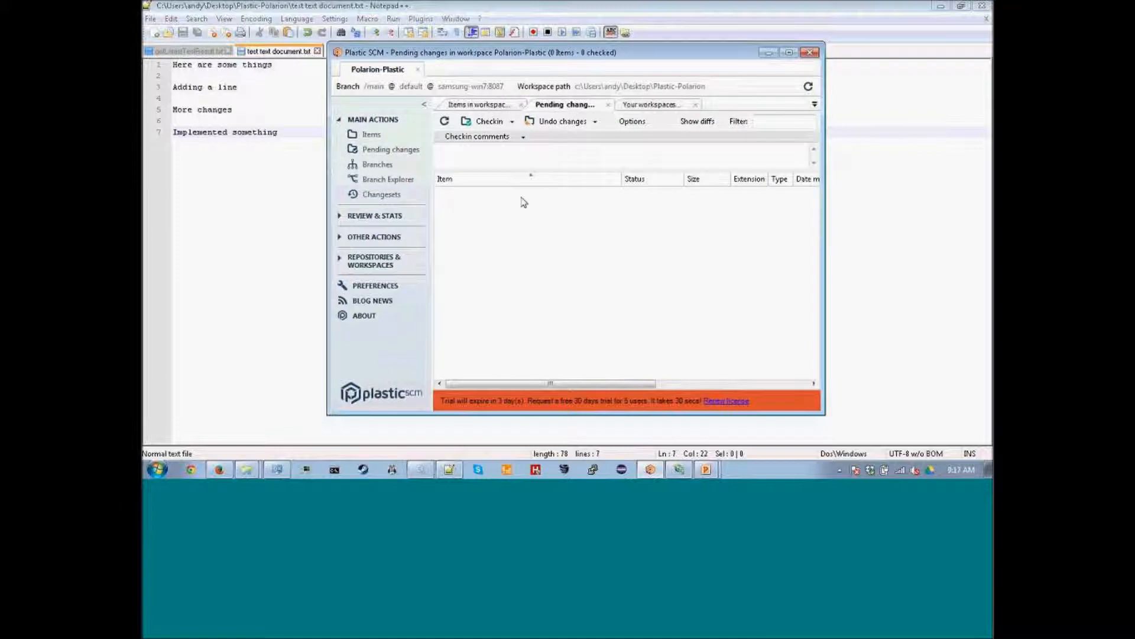
click(468, 105)
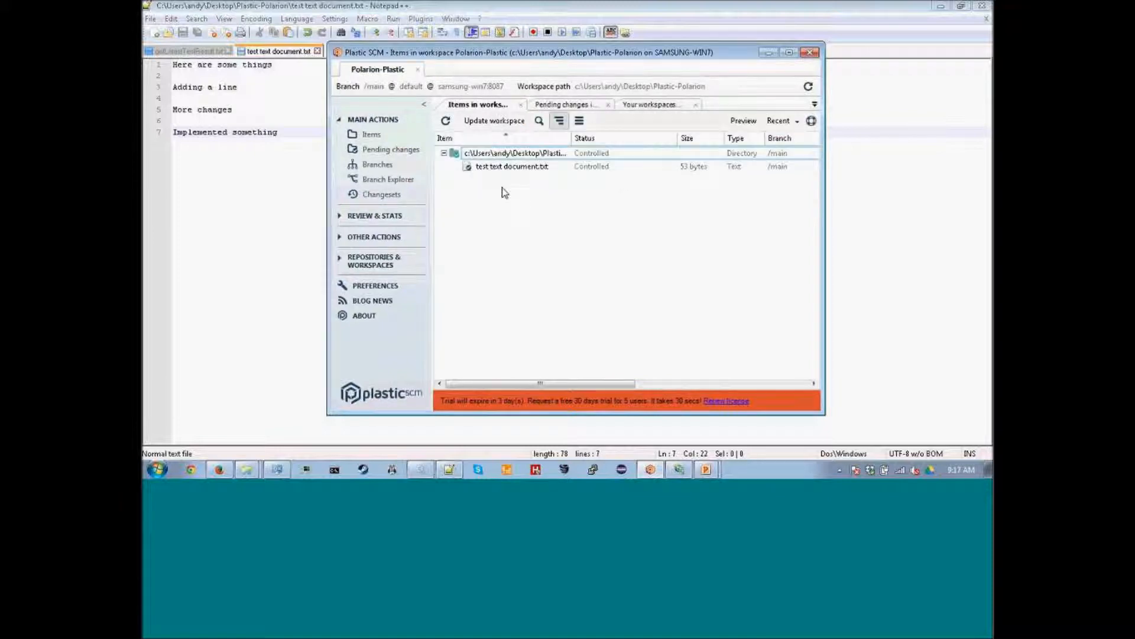
click(545, 106)
click(487, 123)
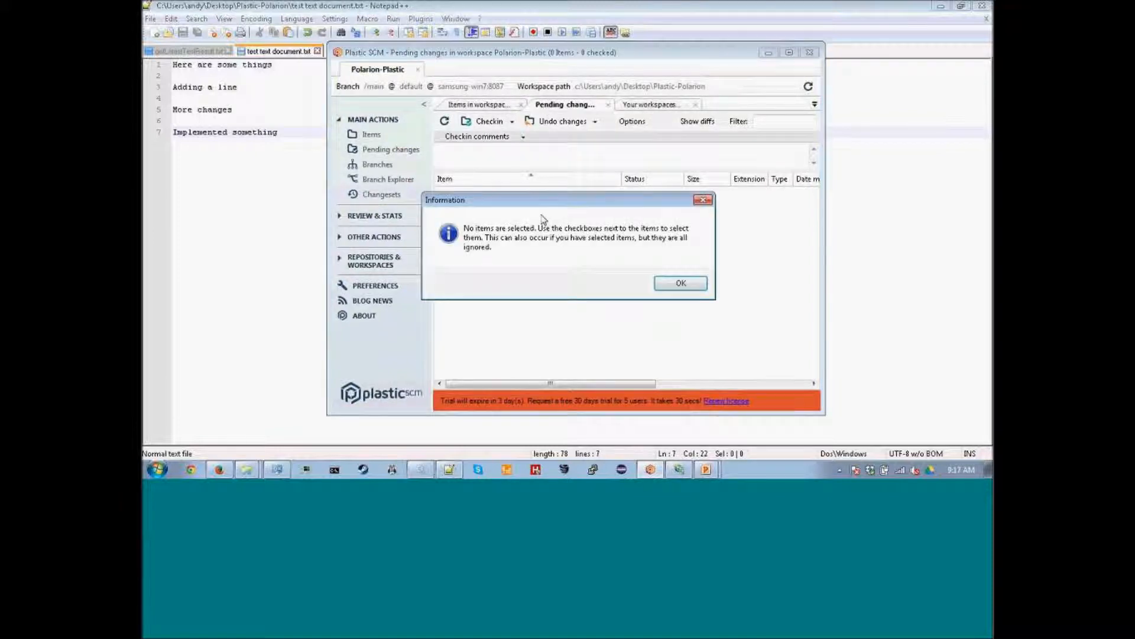
key(Return)
click(444, 121)
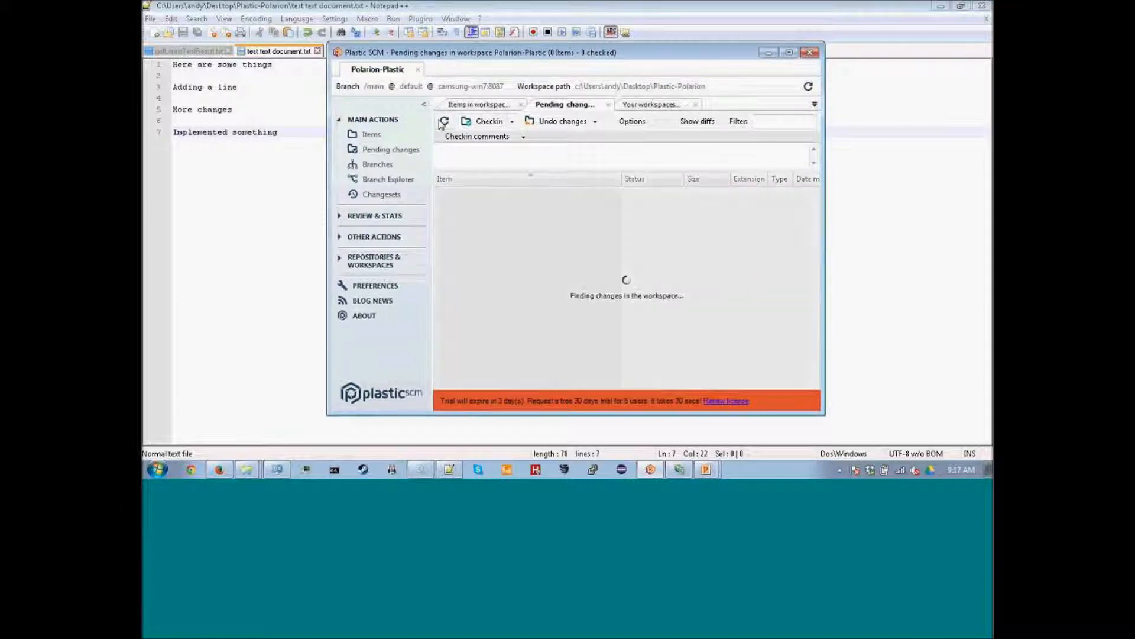
click(459, 233)
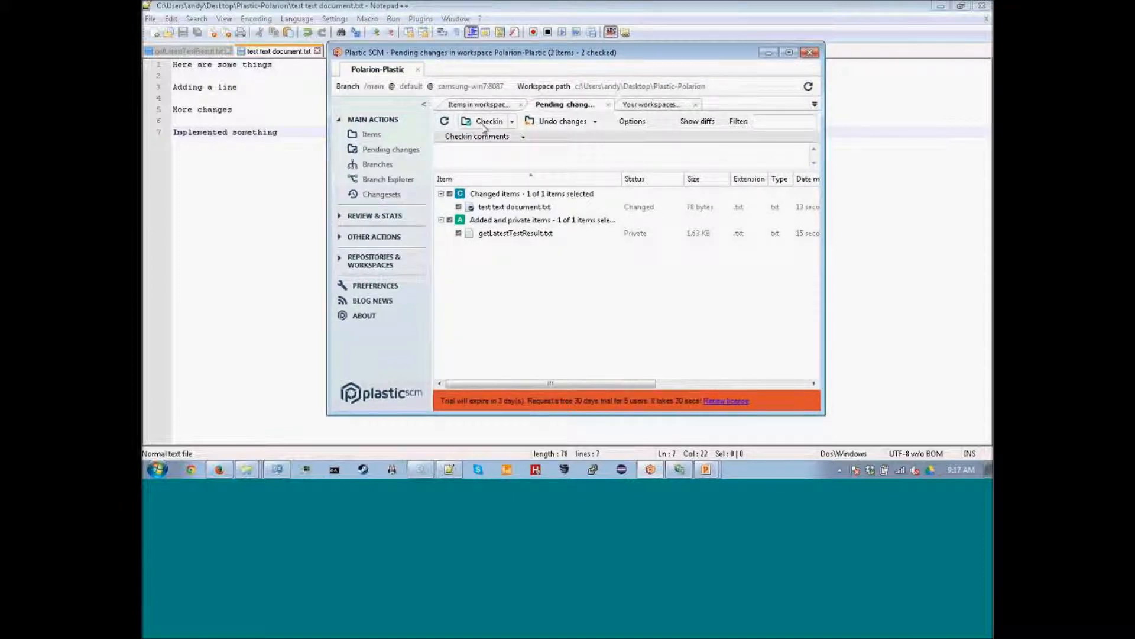
Check in with the comment 'Checked in code to complete task EL-90 with these changes'.
drag(506, 171, 507, 265)
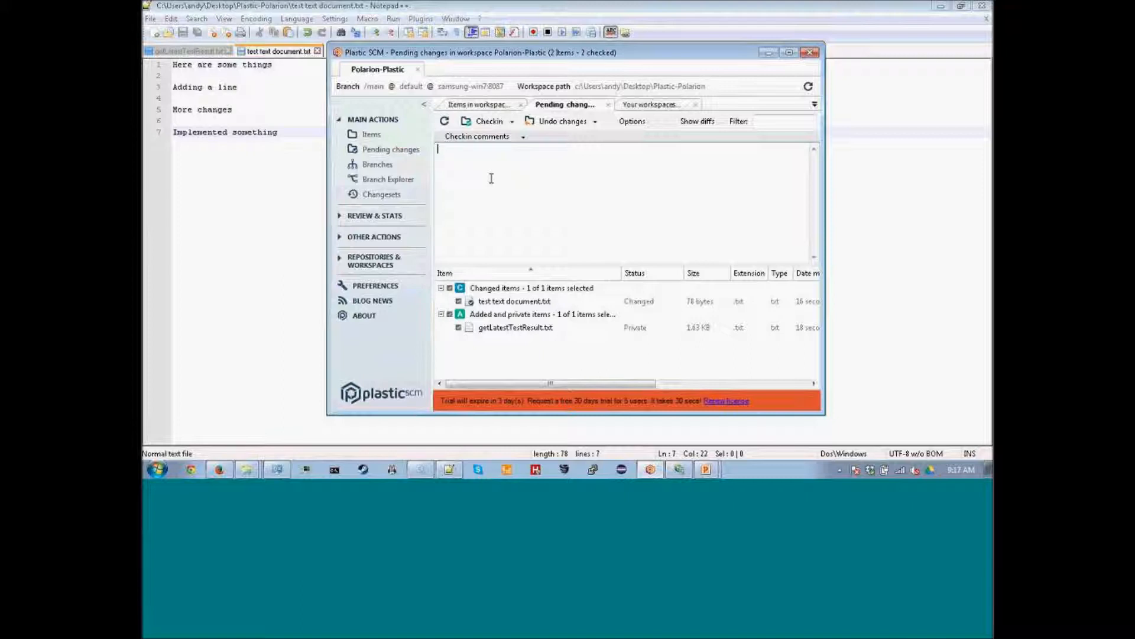
text(Checked in code to complete task EL-90)
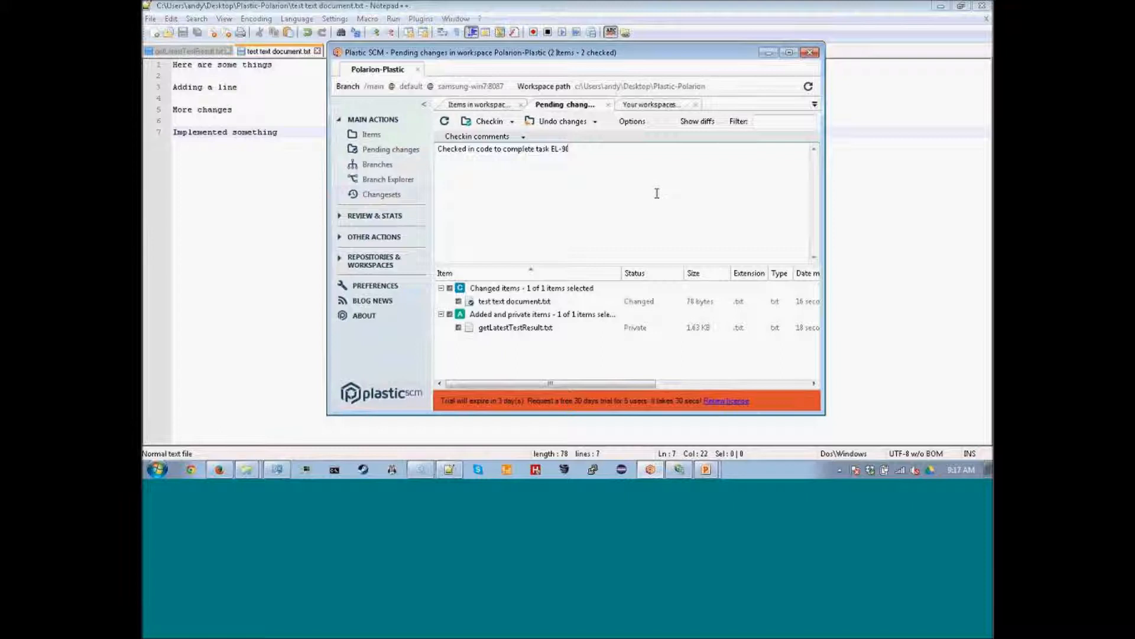
text(with these changes)
click(220, 469)
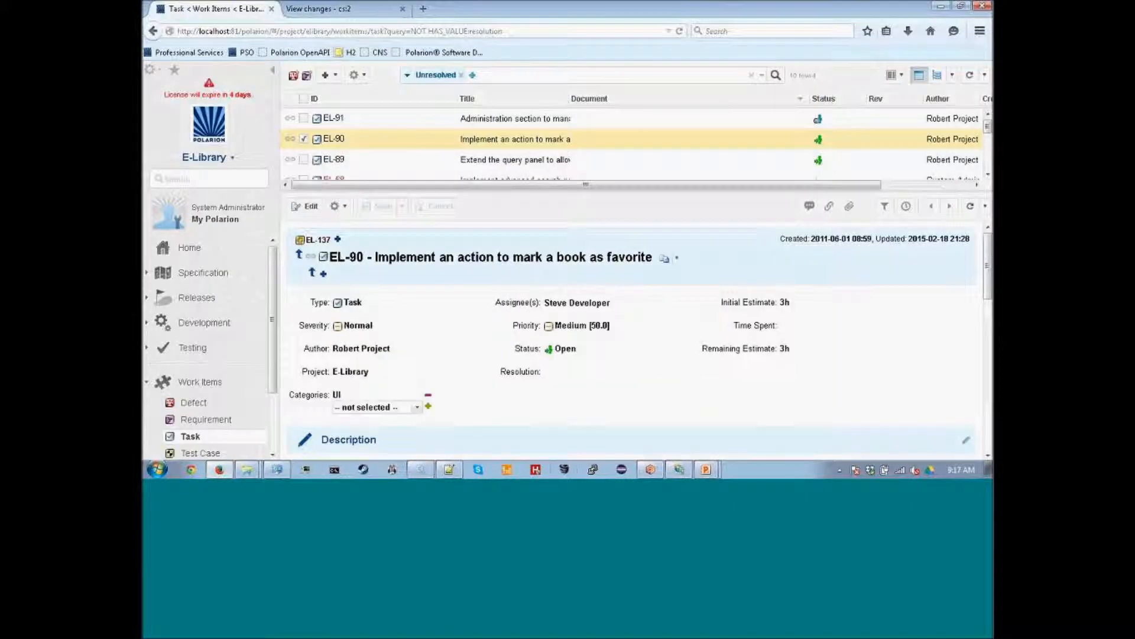
click(651, 470)
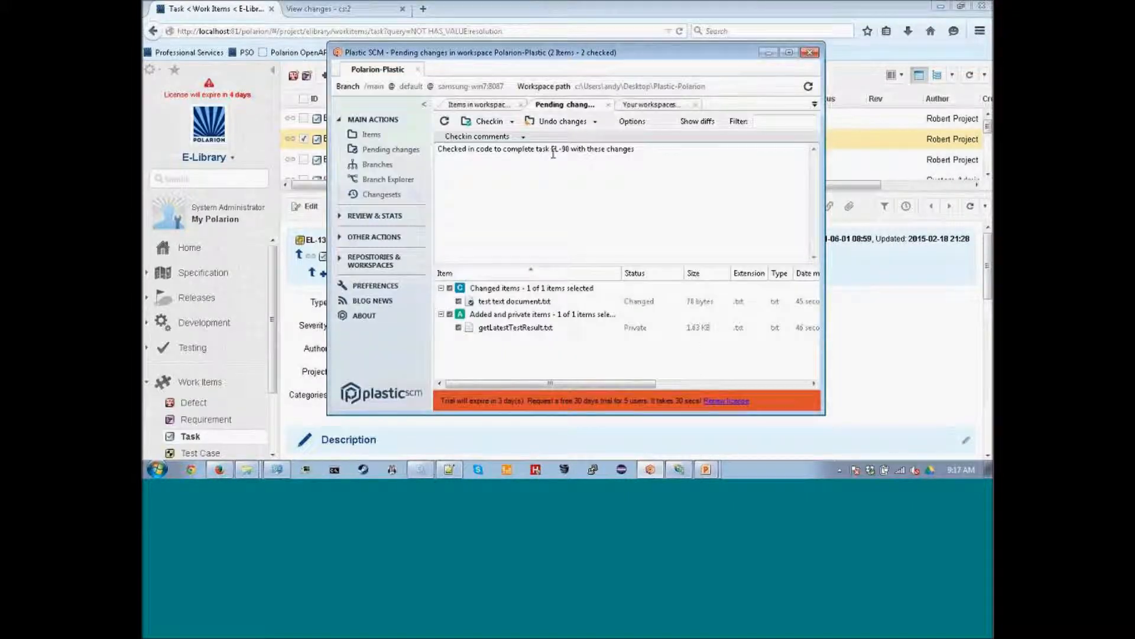
drag(551, 149, 567, 152)
click(533, 155)
click(490, 120)
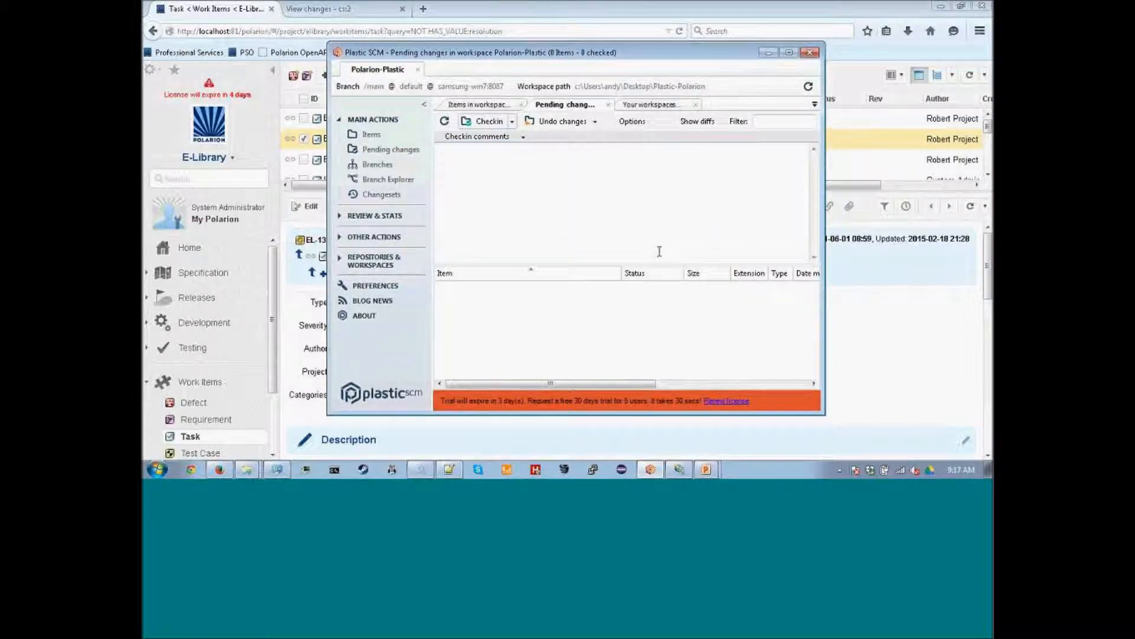
click(945, 323)
Refresh task EL-90 and locate the new linked revision 4 and its check-in message.
click(971, 206)
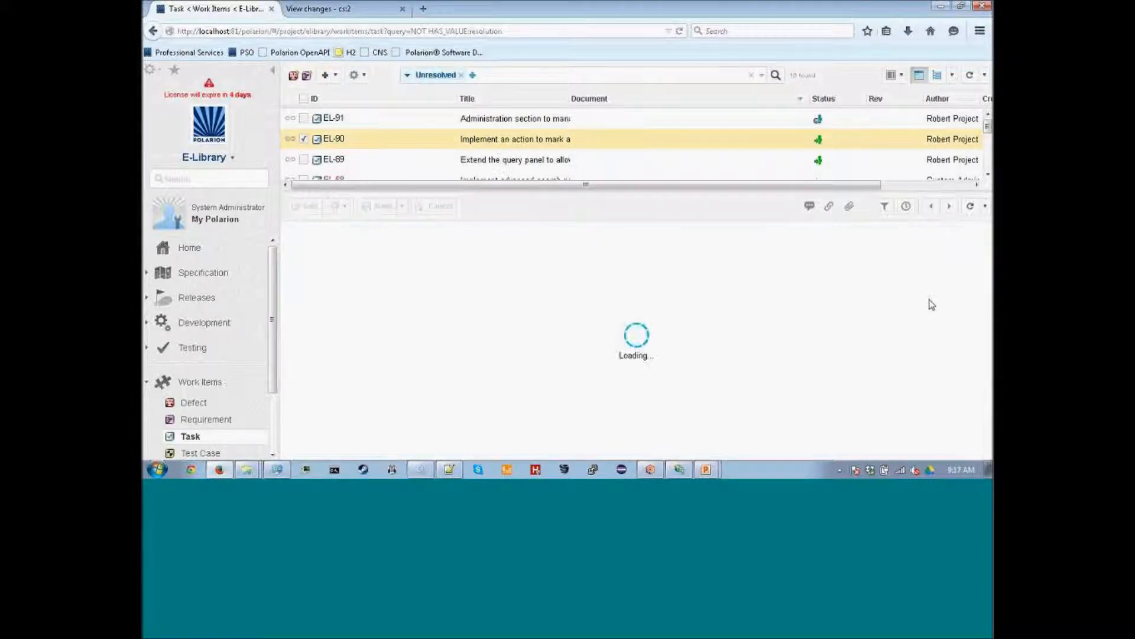
drag(988, 261, 988, 386)
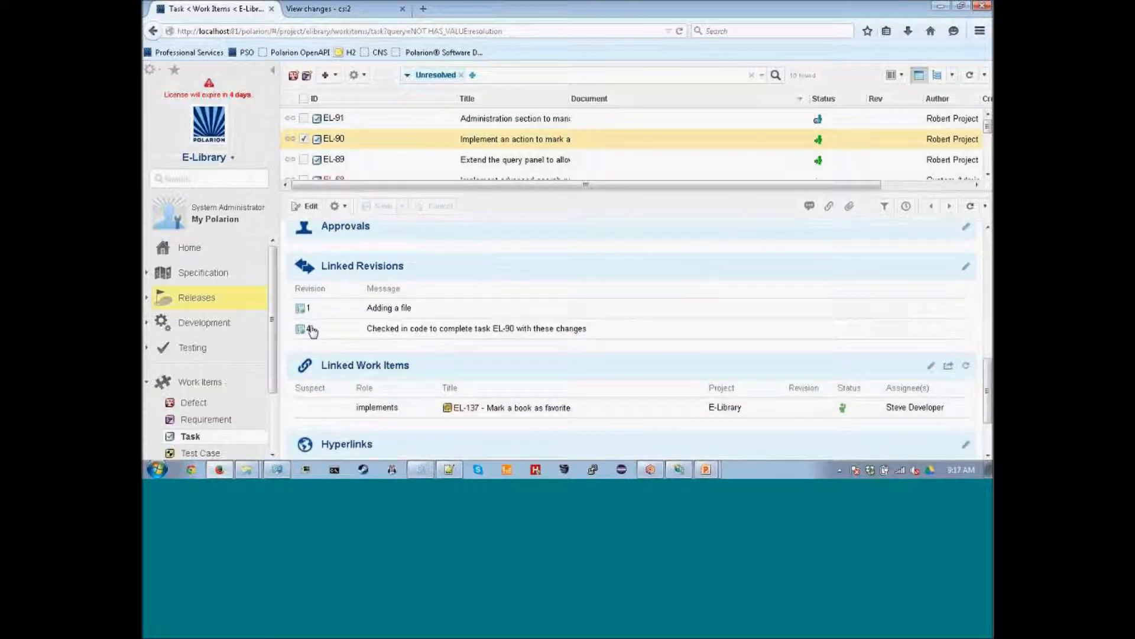
drag(588, 329, 366, 328)
click(646, 342)
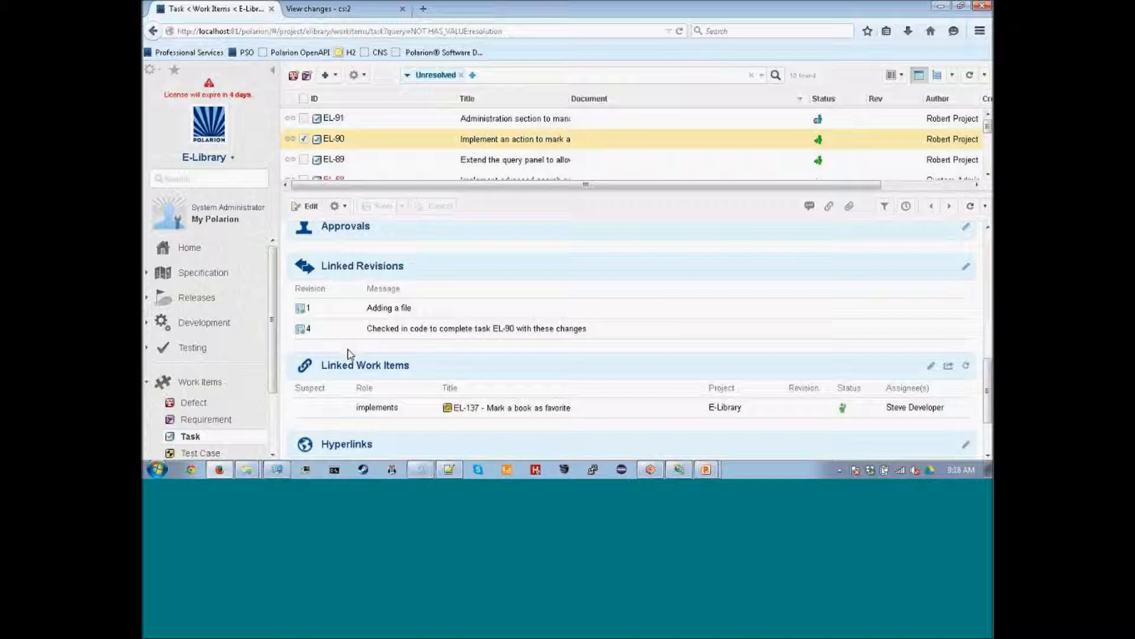
Open changeset 4 and expand getLatestTestResult.txt and test text document.txt diffs, then return to EL-90.
click(308, 329)
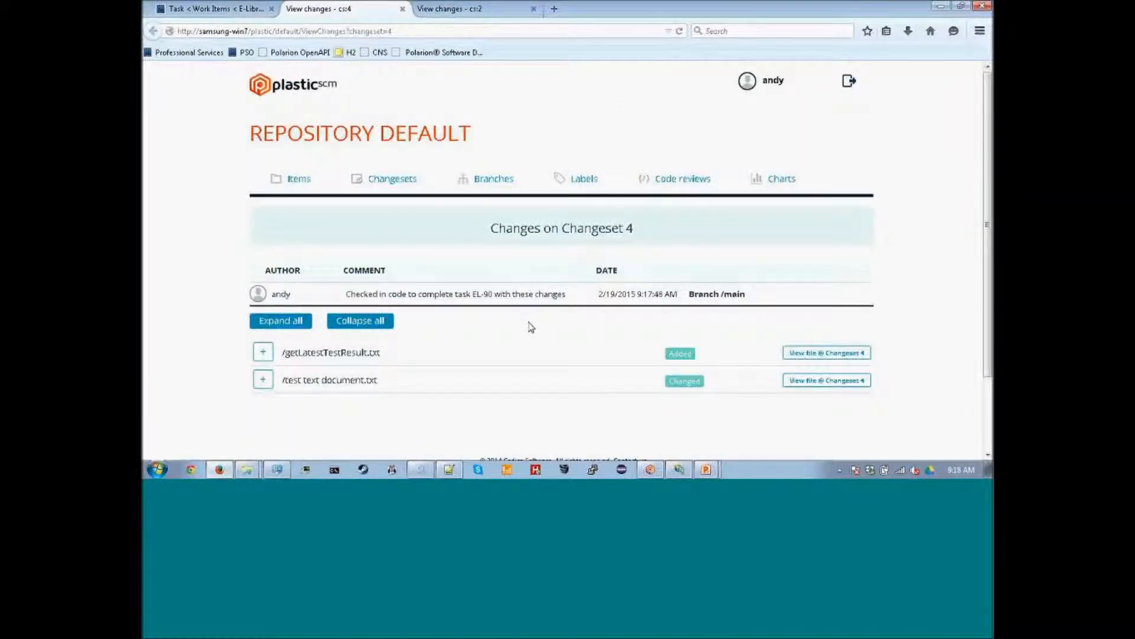
click(263, 352)
click(263, 414)
scroll(529, 312, down, 3)
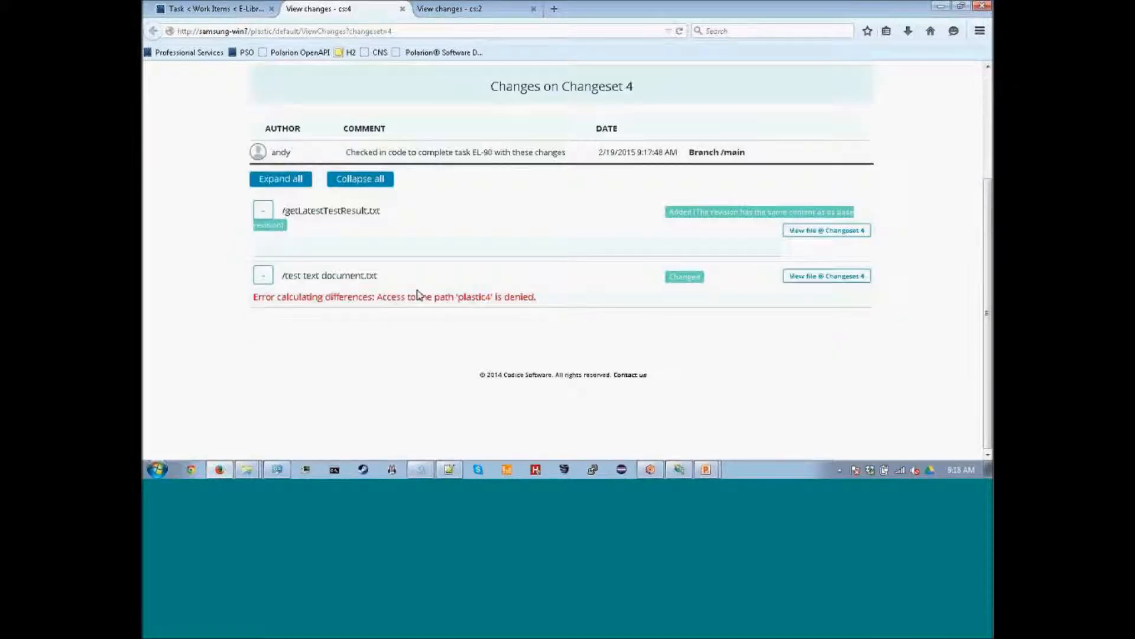
scroll(373, 248, up, 3)
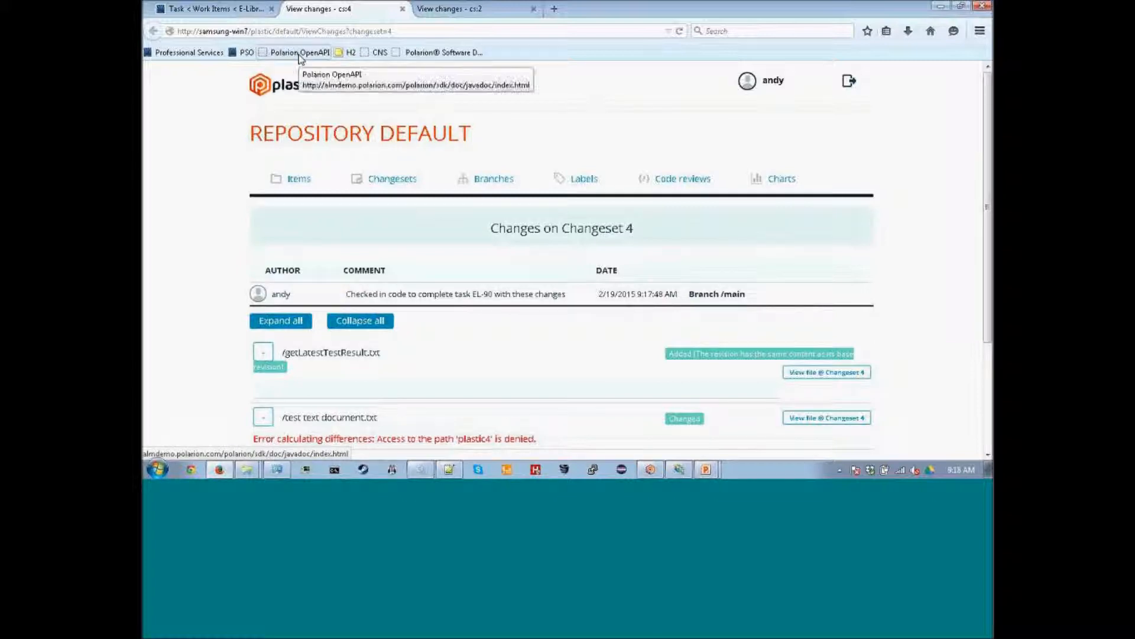
click(201, 8)
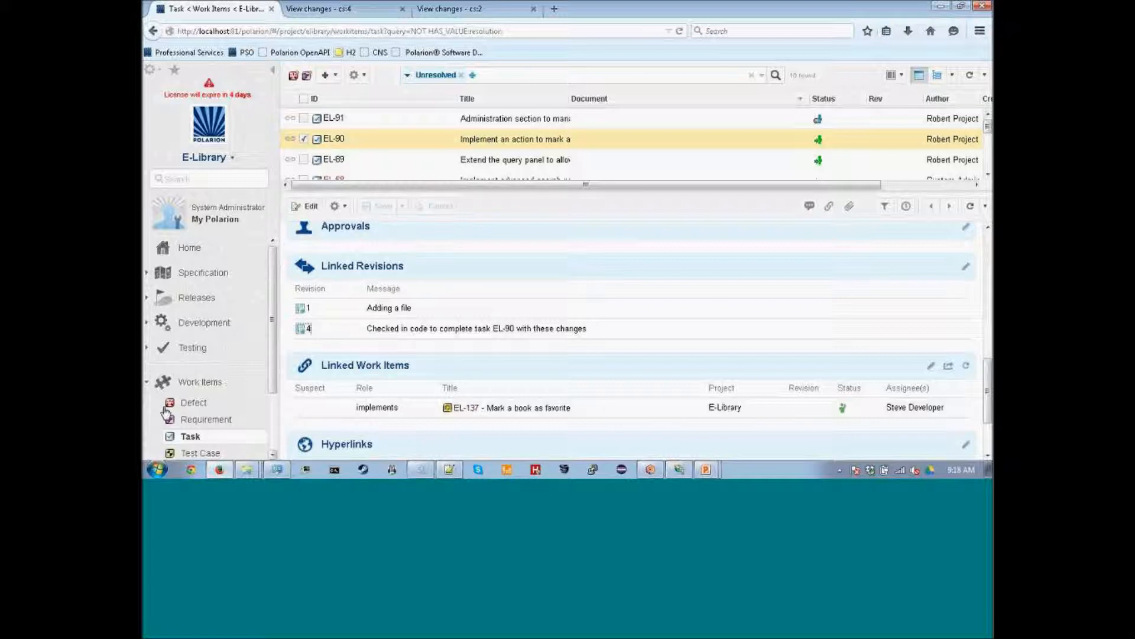
Show User Story work items as a backlinked tree, with EL-90 nested under EL-137.
drag(274, 254, 274, 320)
click(203, 413)
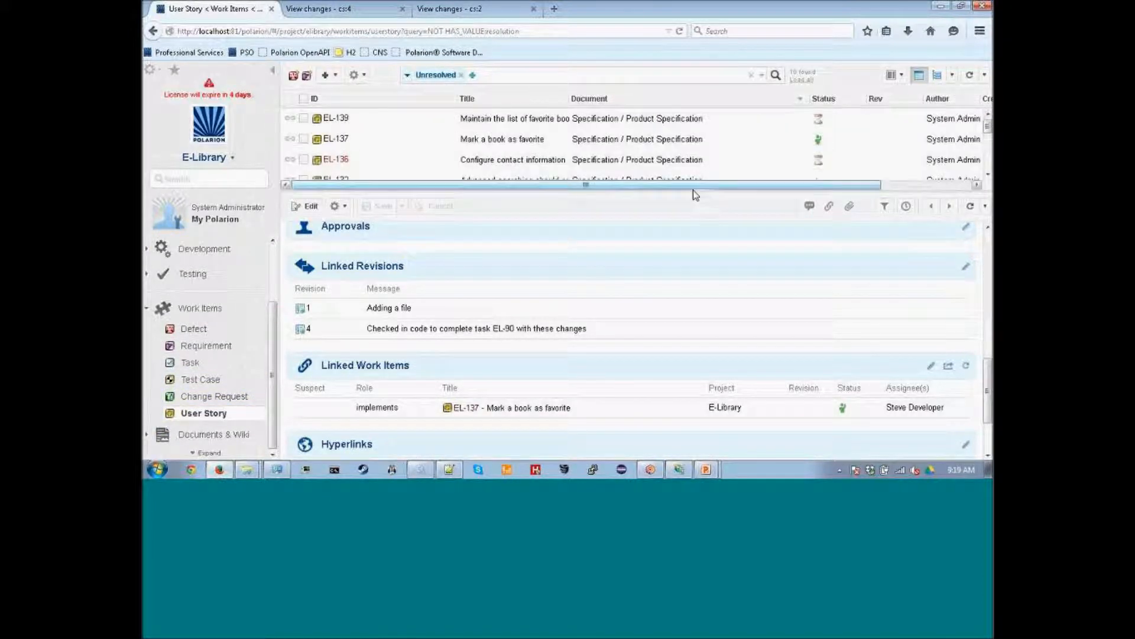
drag(693, 190, 685, 378)
click(938, 74)
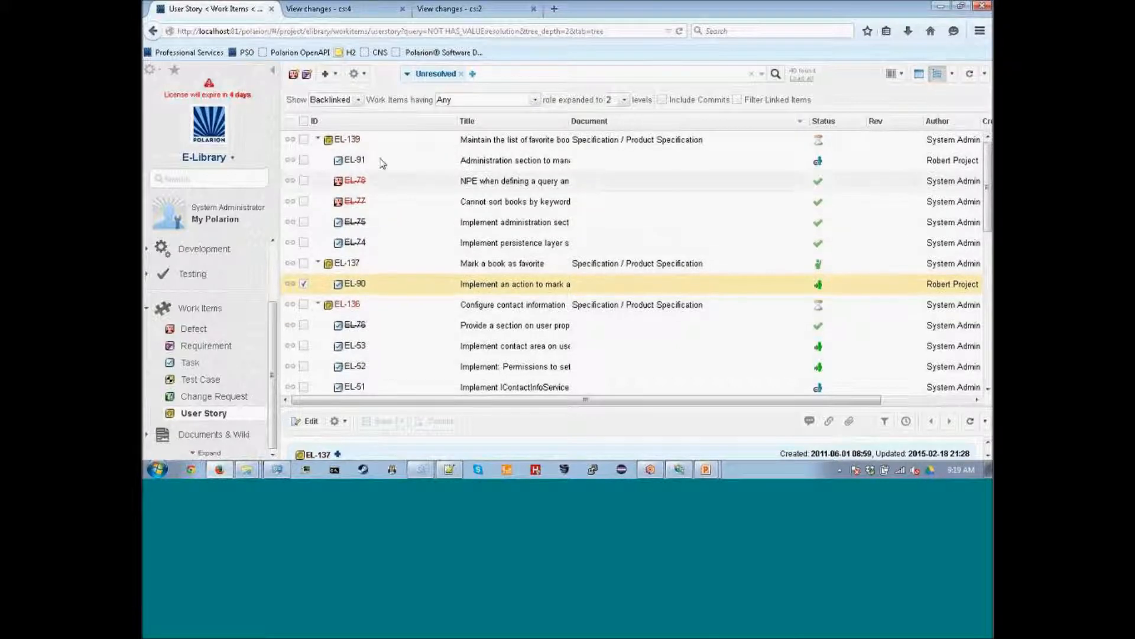
Enable Include Commits so revisions 1 and 4 appear under EL-90 and revisions 2 and 3 under EL-91.
scroll(400, 237, down, 1)
scroll(400, 236, down, 4)
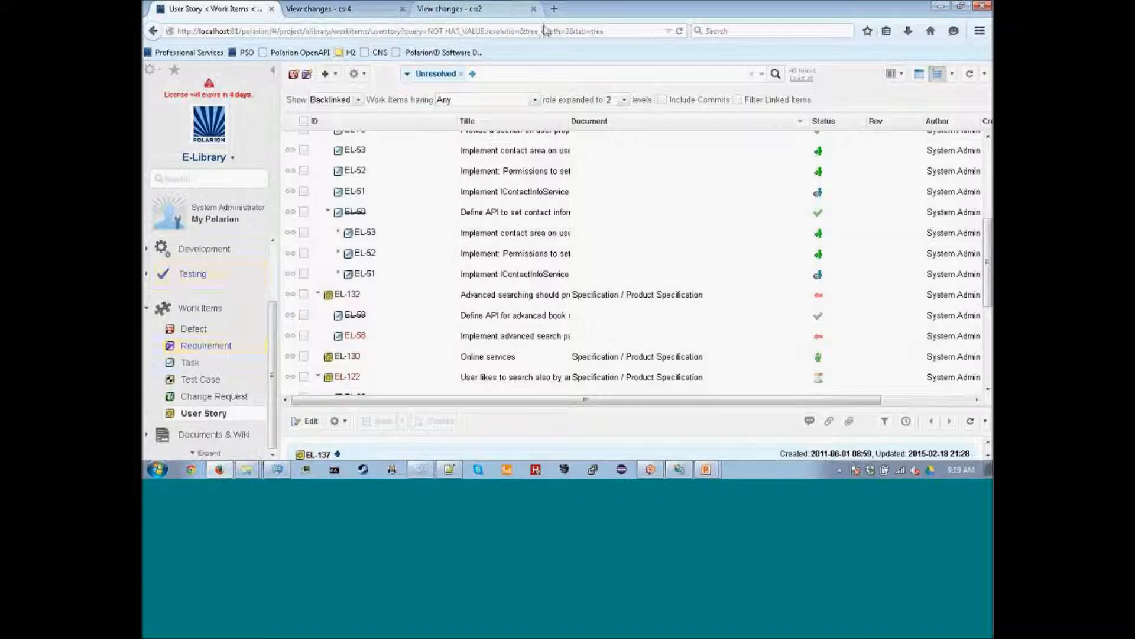
click(662, 99)
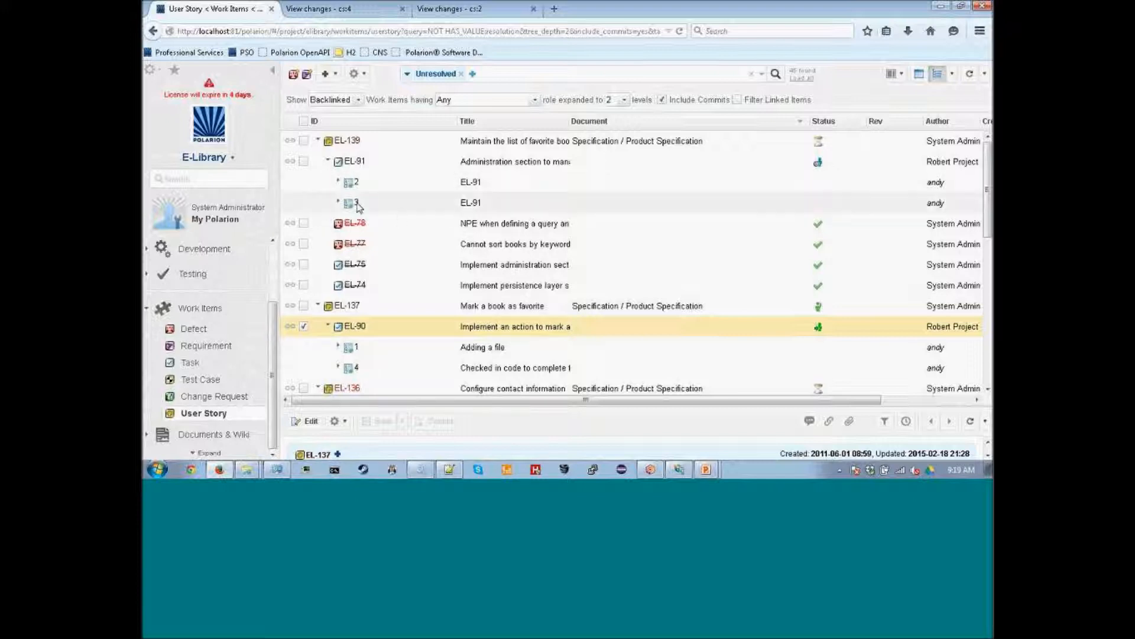
scroll(400, 222, down, 3)
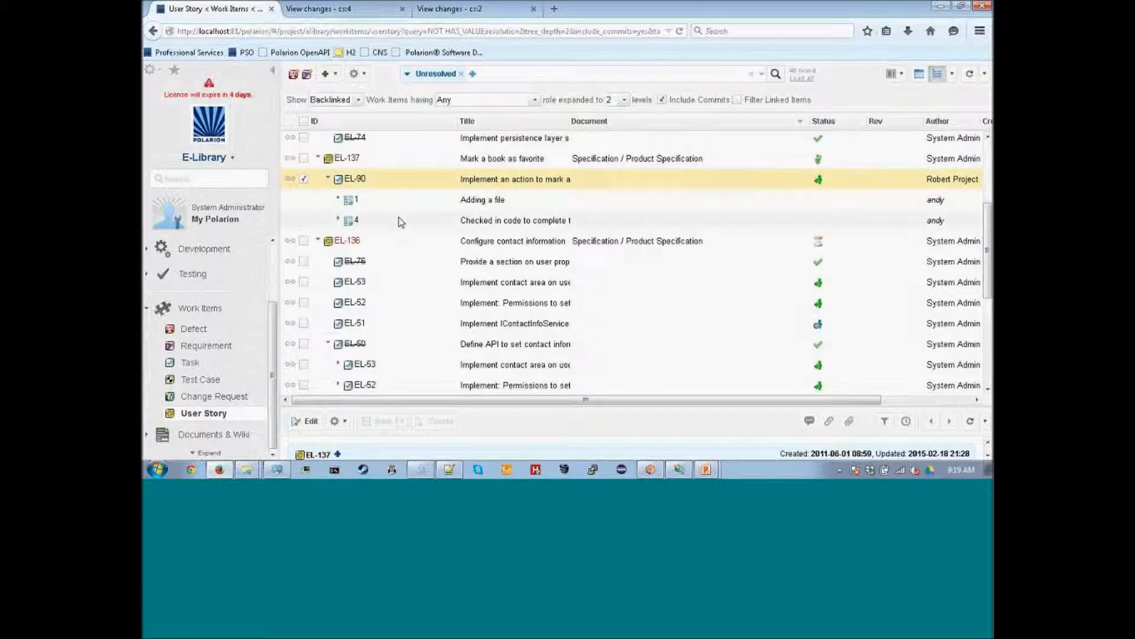
scroll(358, 184, up, 1)
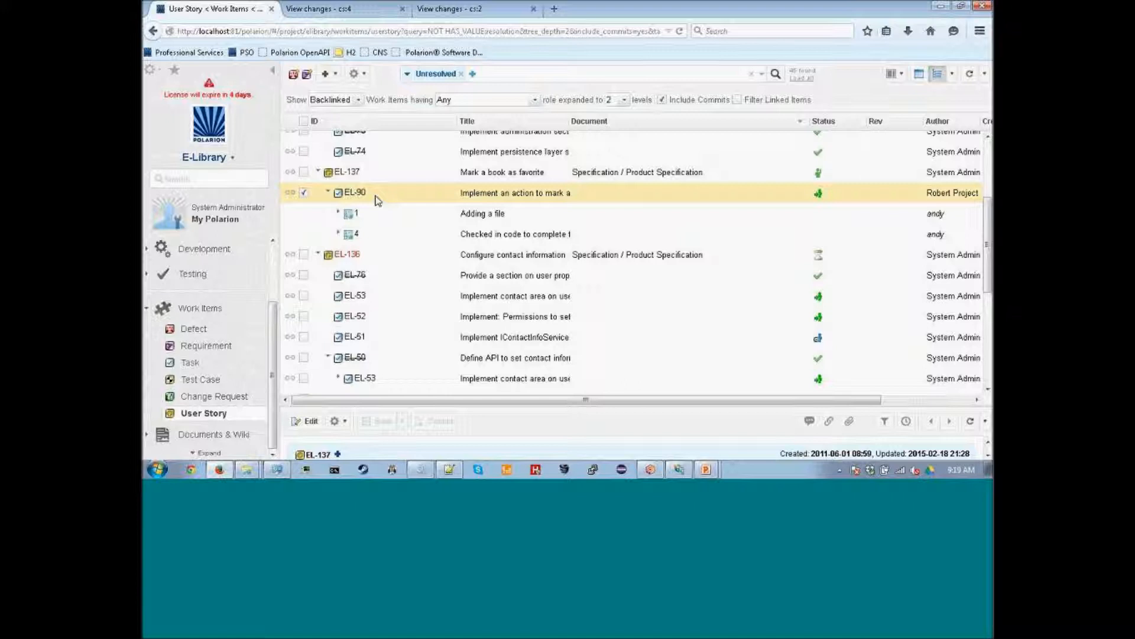
Review revision 4's changeset details in an enlarged pane, then open user story EL-137 'Mark a book as favorite'.
click(372, 235)
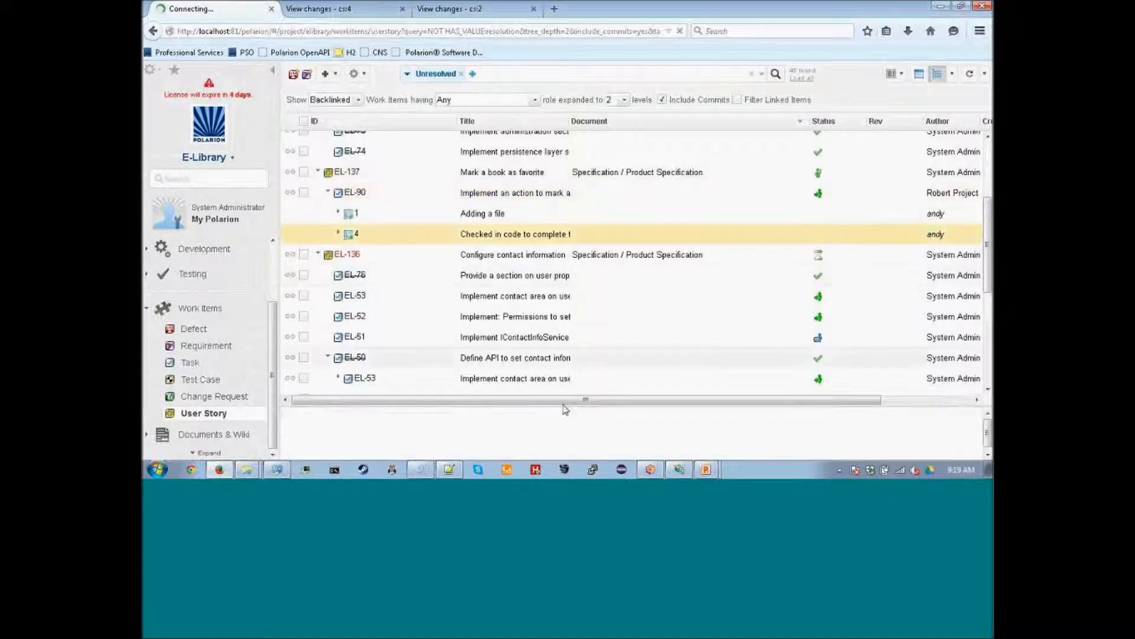
drag(563, 407, 569, 243)
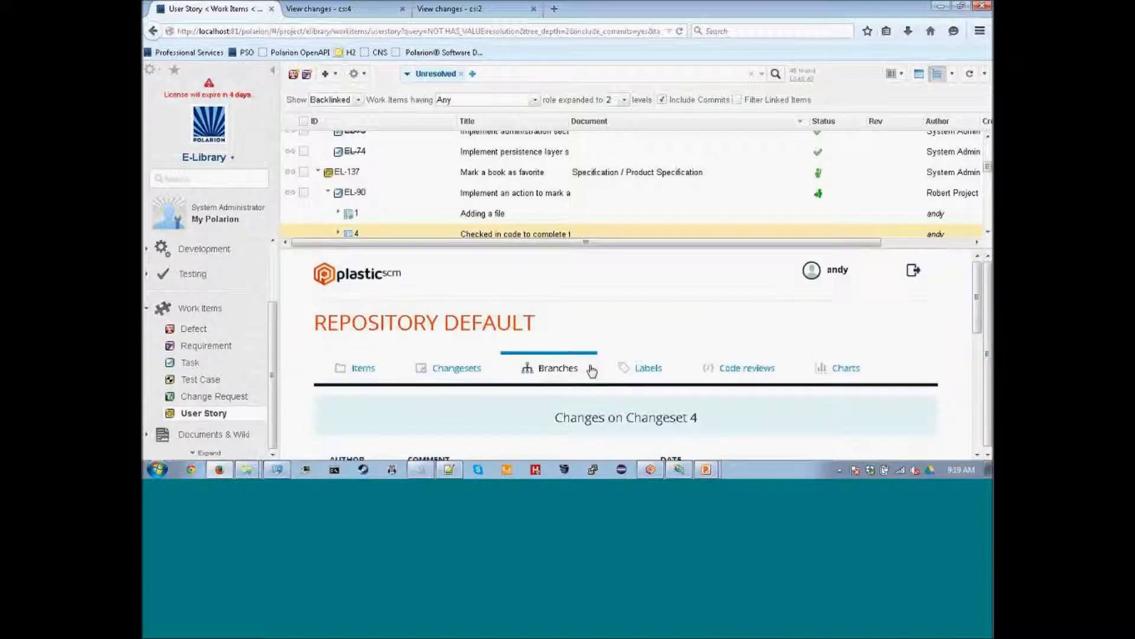
scroll(650, 331, down, 5)
scroll(664, 347, up, 5)
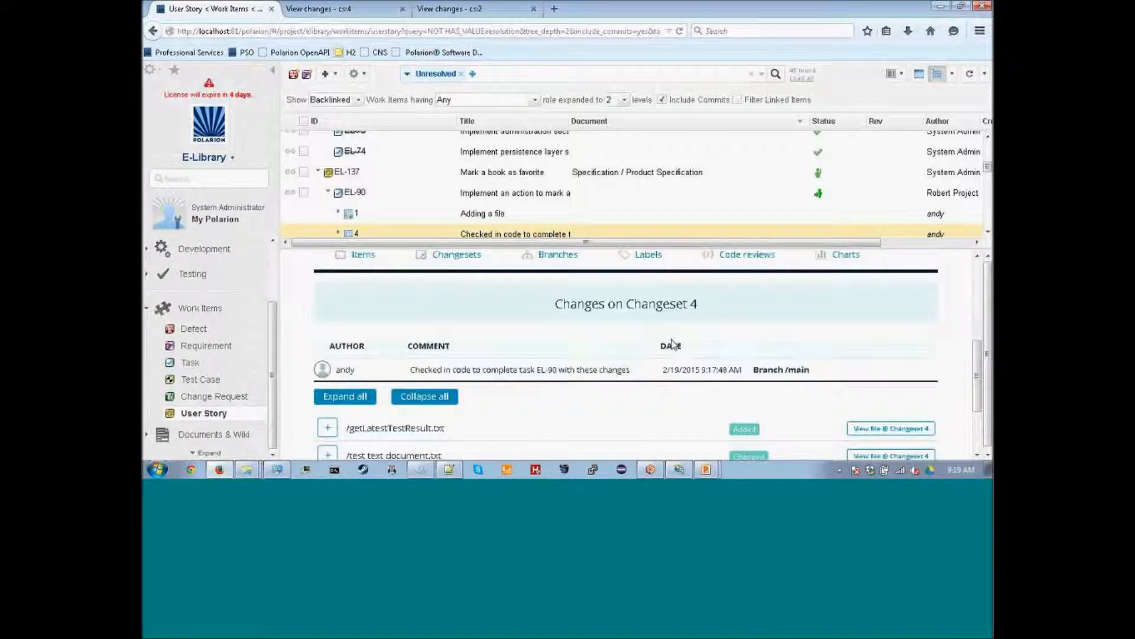
scroll(608, 329, down, 2)
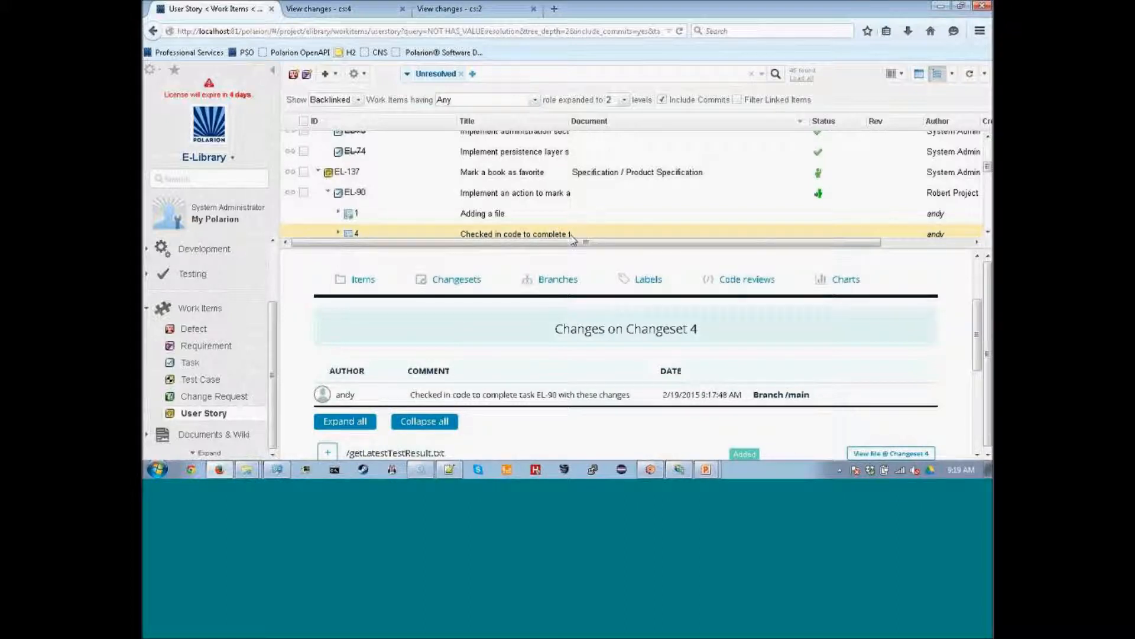
drag(538, 248, 536, 364)
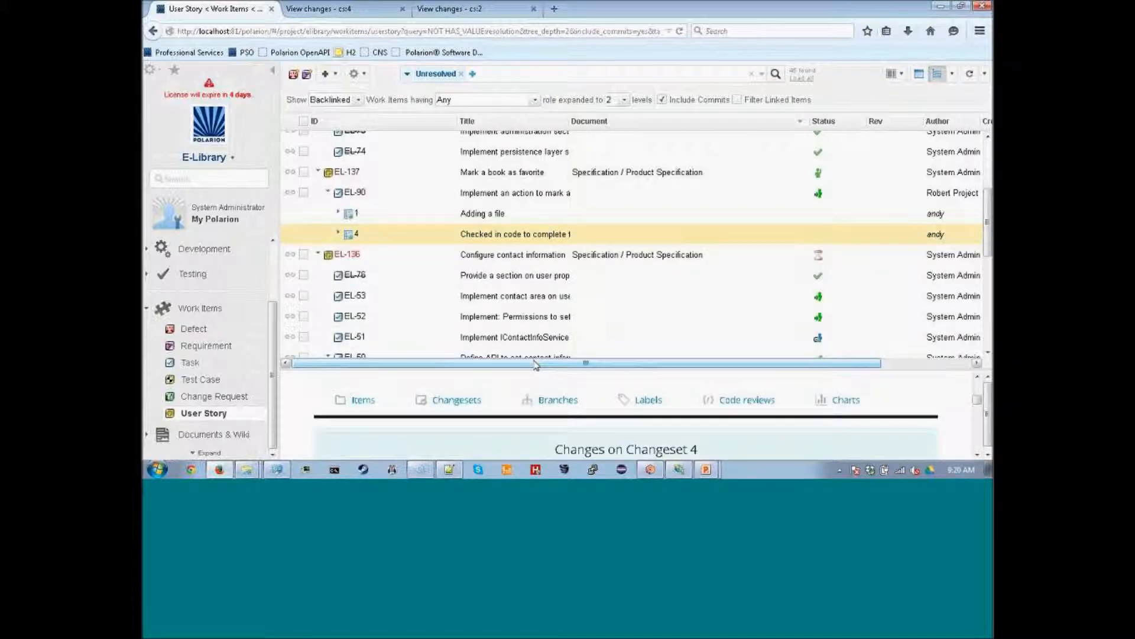
click(382, 172)
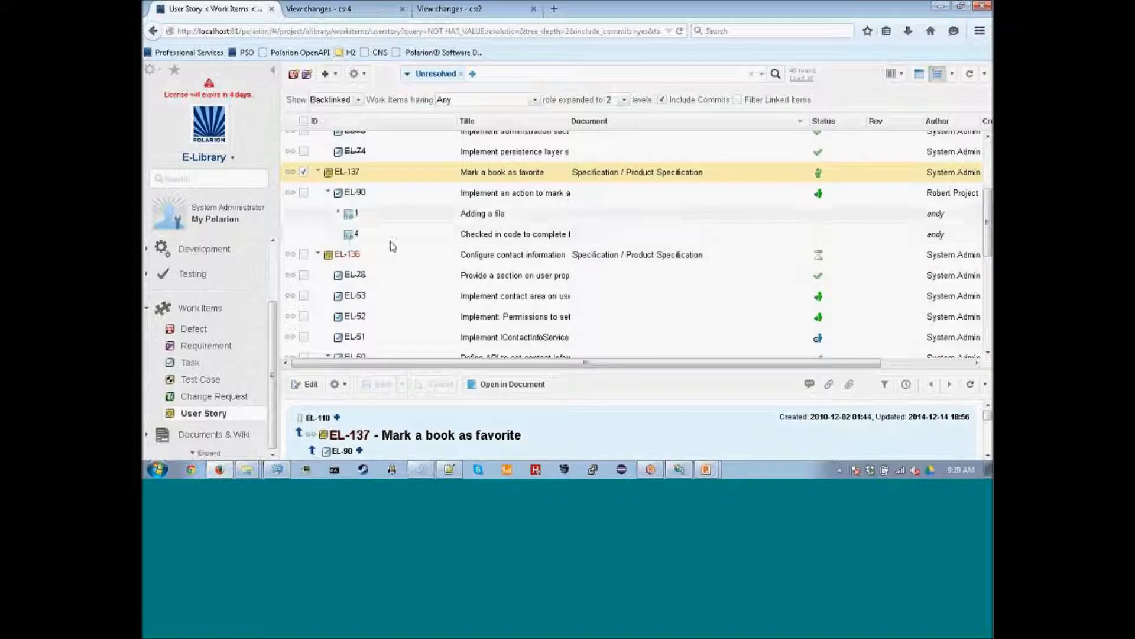
scroll(395, 247, up, 3)
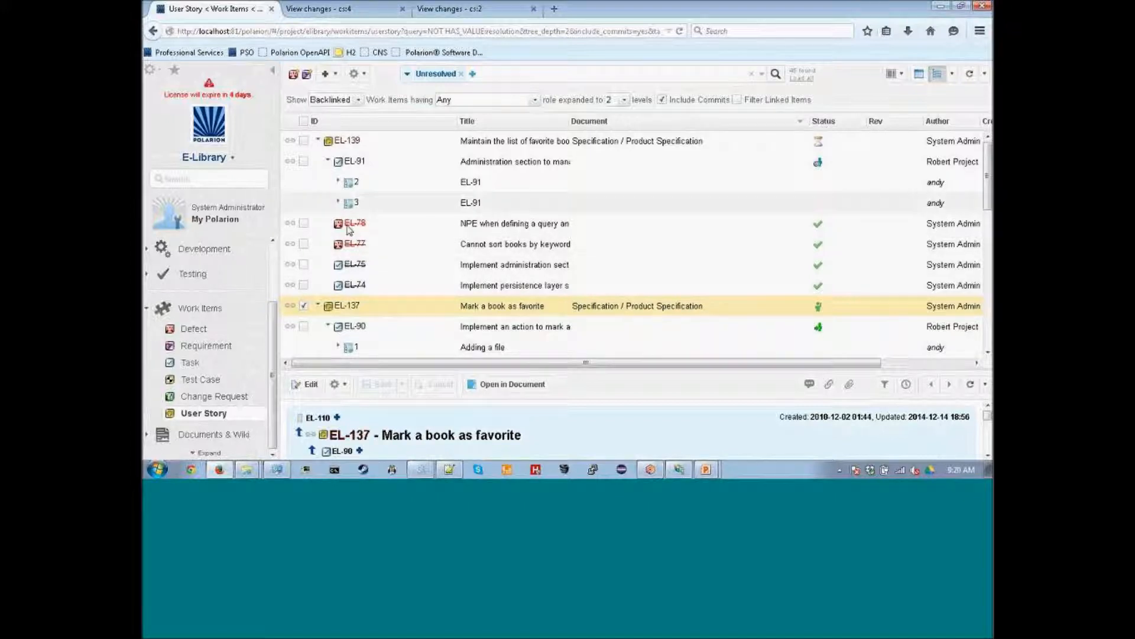
Set task EL-75's status to Reopen and save it.
click(387, 270)
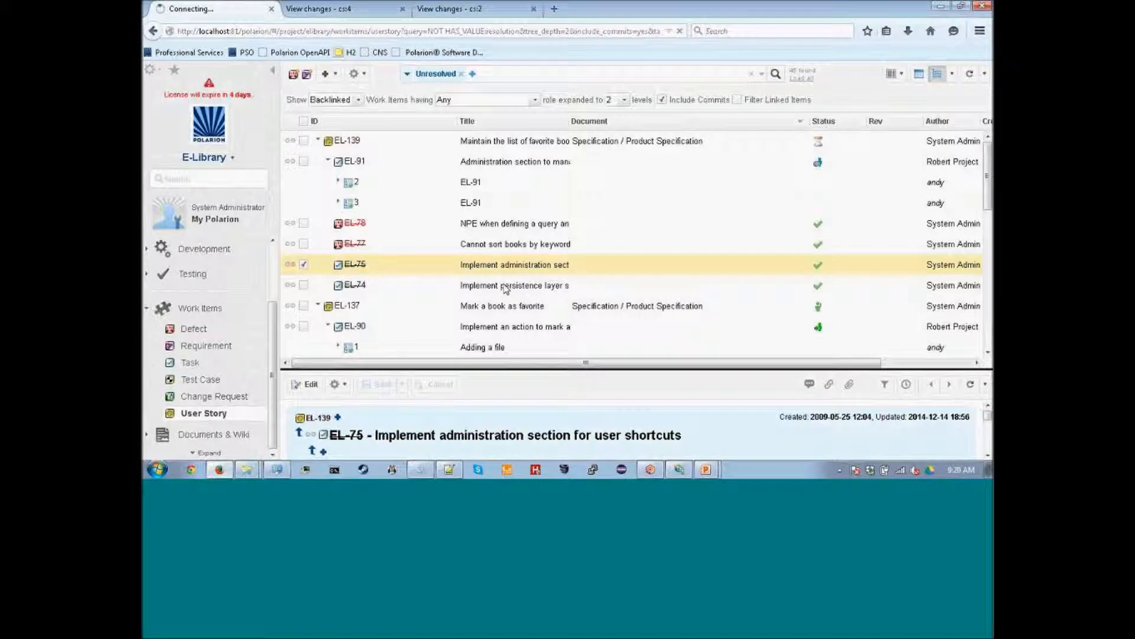
drag(519, 370, 518, 217)
scroll(609, 345, down, 1)
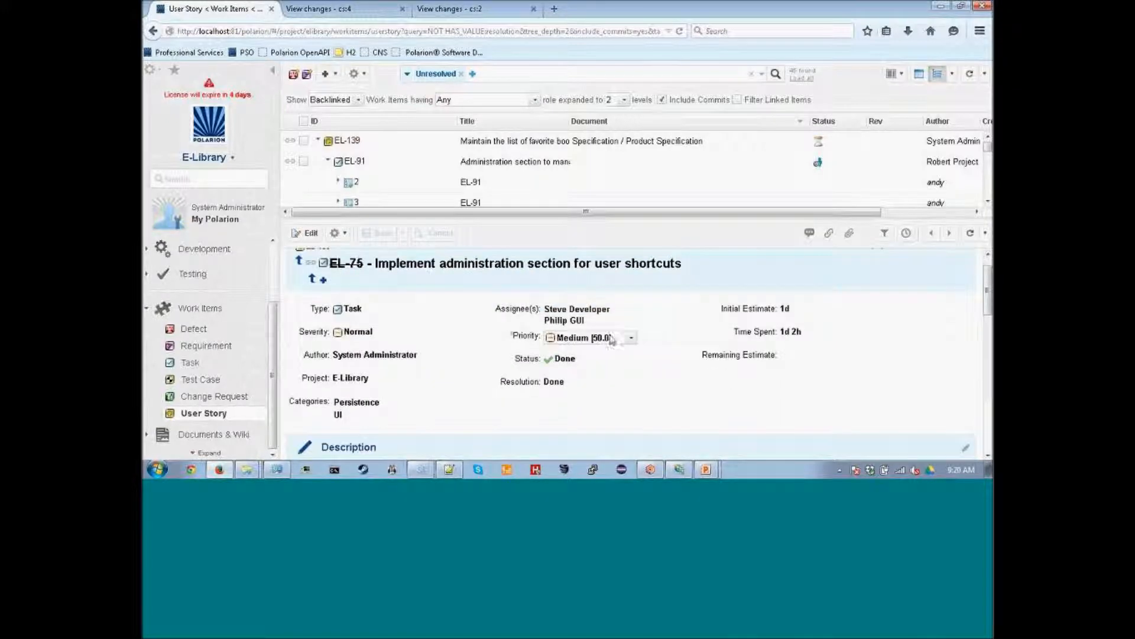
click(579, 360)
click(592, 393)
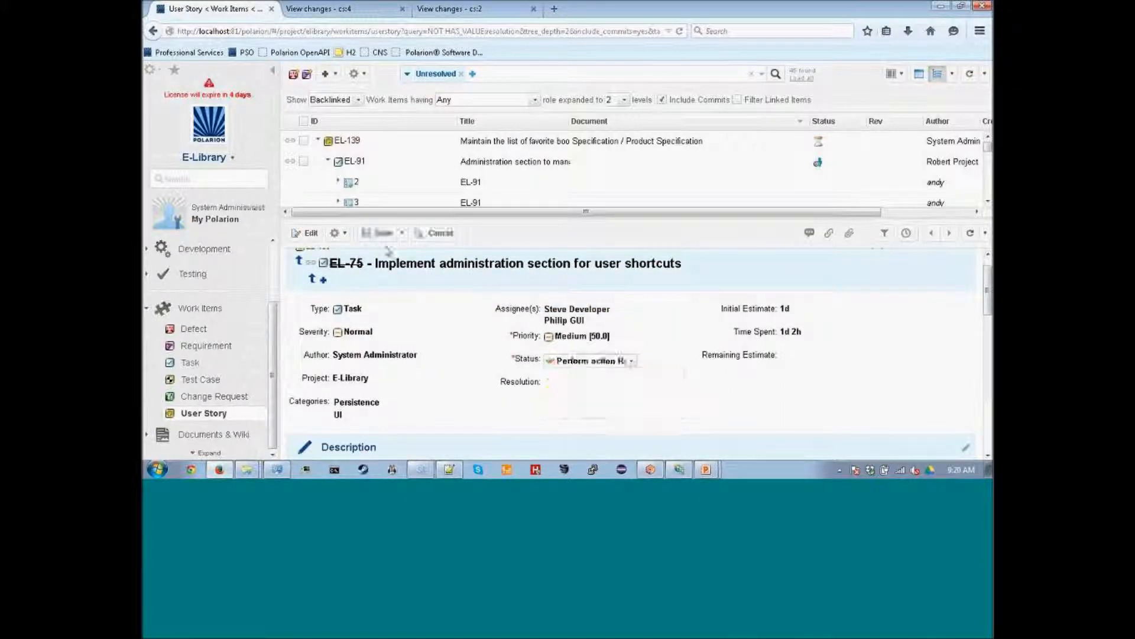
key(ctrl+s)
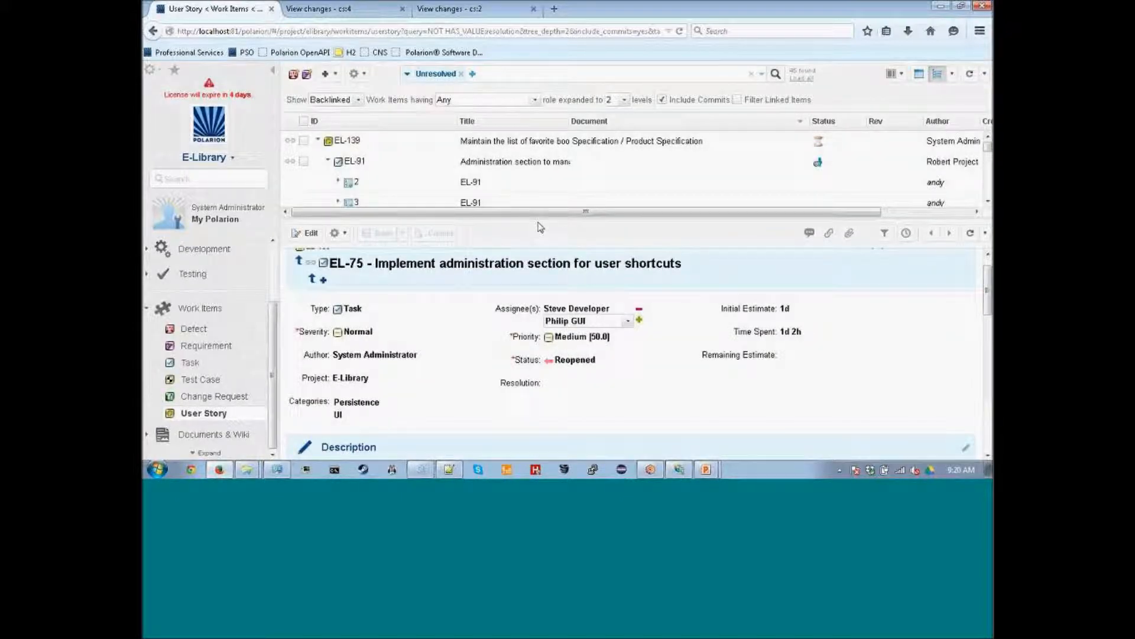
drag(541, 217, 560, 356)
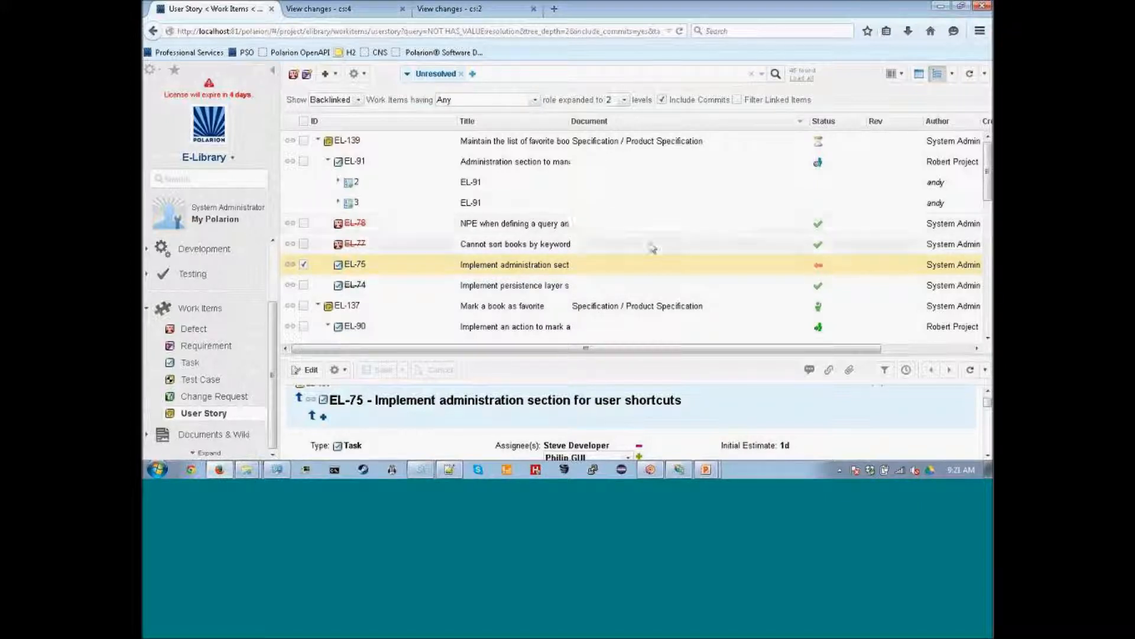
Start the PowerPoint slide show and advance to the Next Steps slide.
mouse_move(712, 471)
click(704, 444)
click(743, 254)
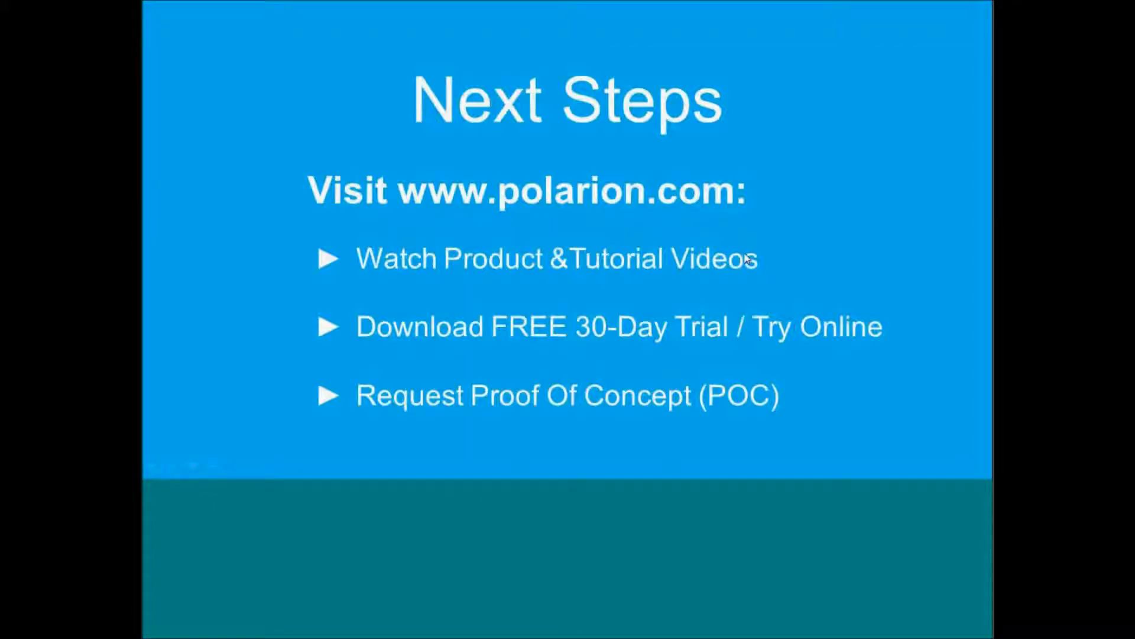